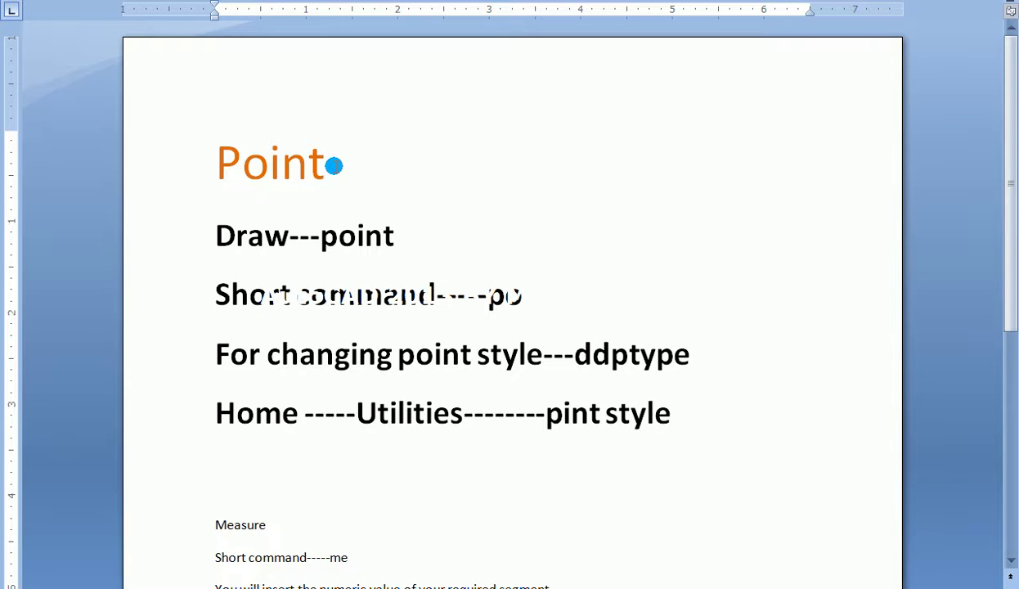
{"action": "left_click", "coordinate": [287, 236]}
{"action": "left_click", "coordinate": [402, 233]}
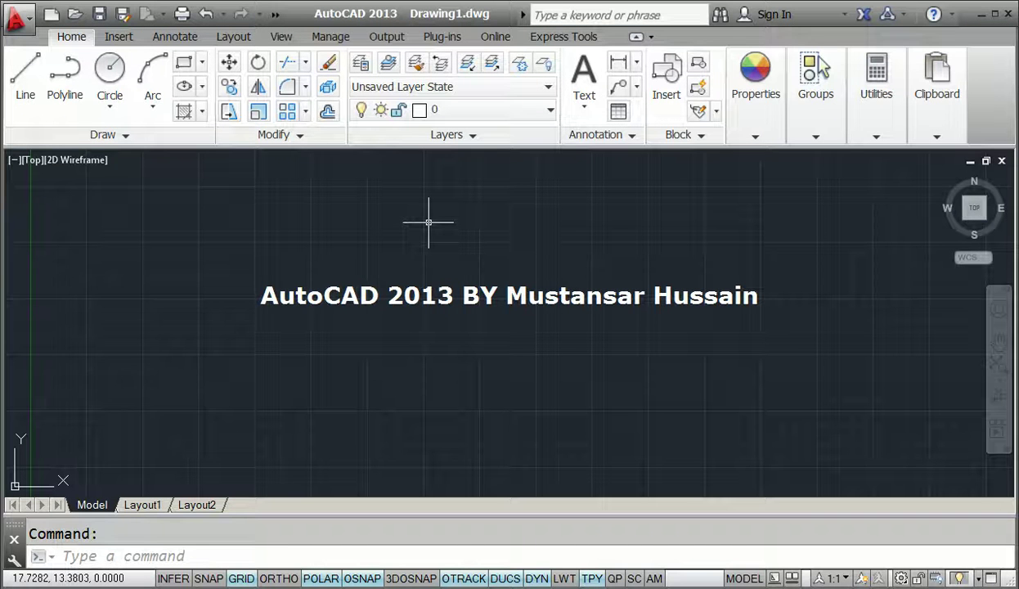
Place 25 scattered points in the lower-left area of the drawing with the Multiple Points tool, ending the command after the last one.
{"action": "left_click", "coordinate": [134, 139]}
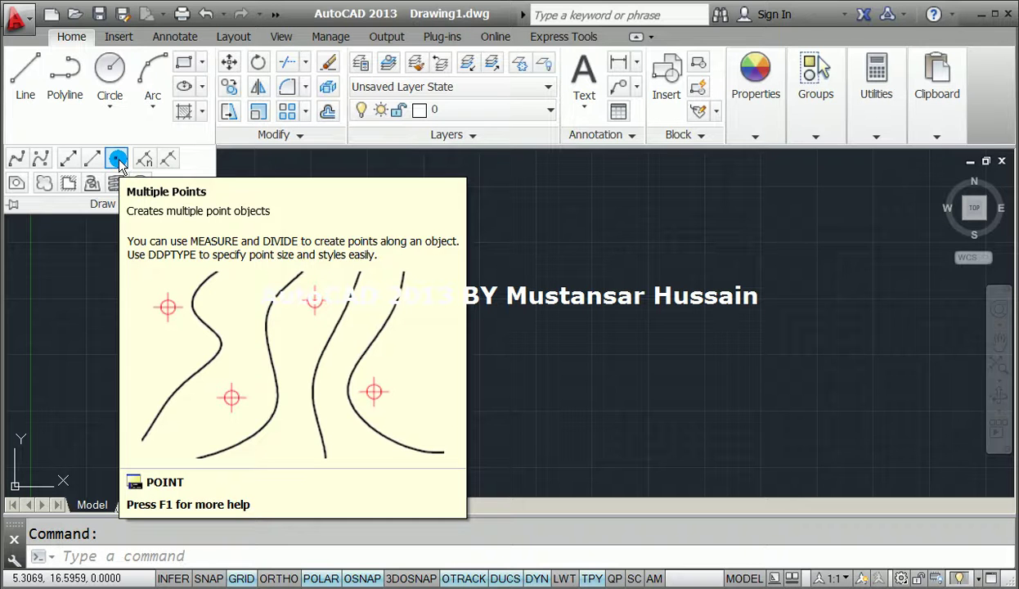
{"action": "left_click", "coordinate": [117, 160]}
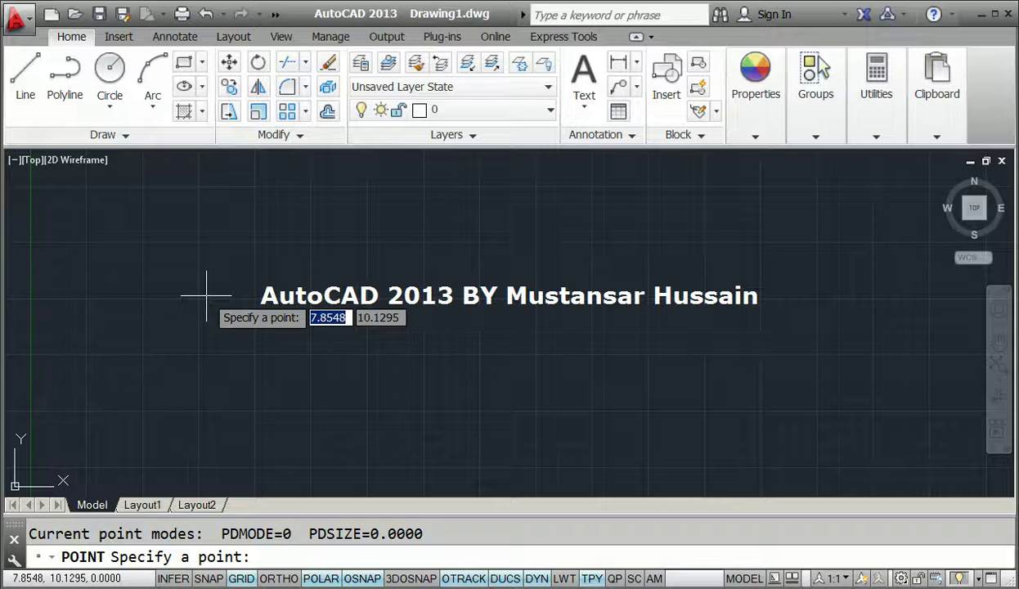
{"action": "left_click", "coordinate": [164, 304]}
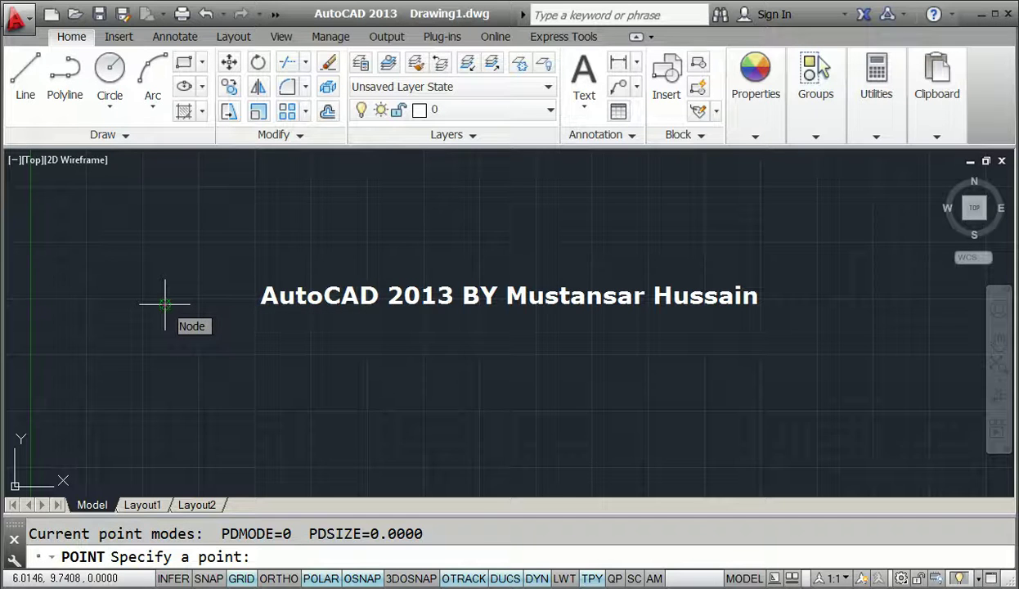
{"action": "left_click", "coordinate": [251, 305]}
{"action": "left_click", "coordinate": [250, 343]}
{"action": "left_click", "coordinate": [182, 344]}
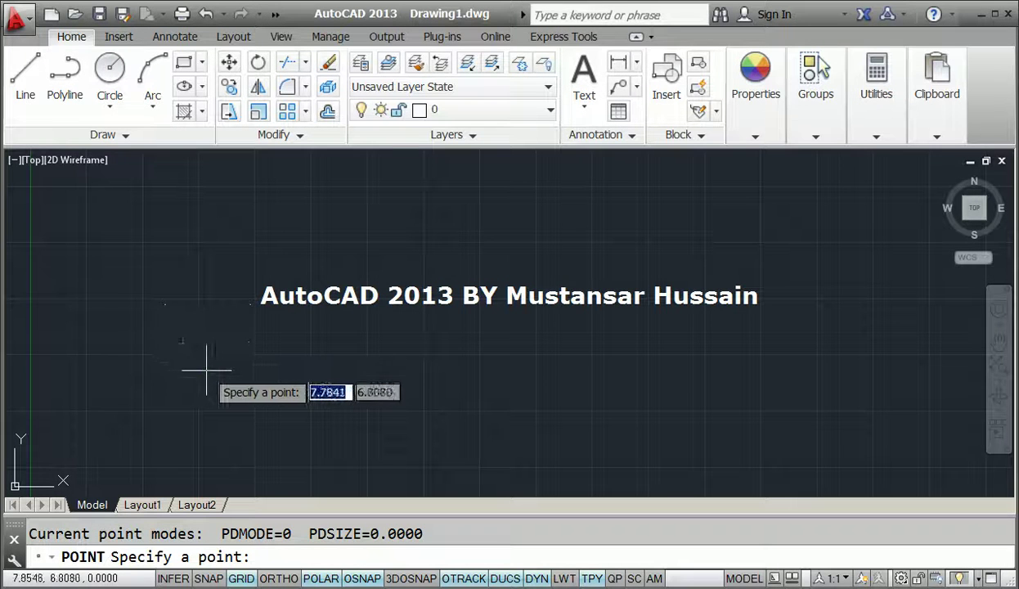
{"action": "left_click", "coordinate": [209, 372]}
{"action": "left_click", "coordinate": [255, 383]}
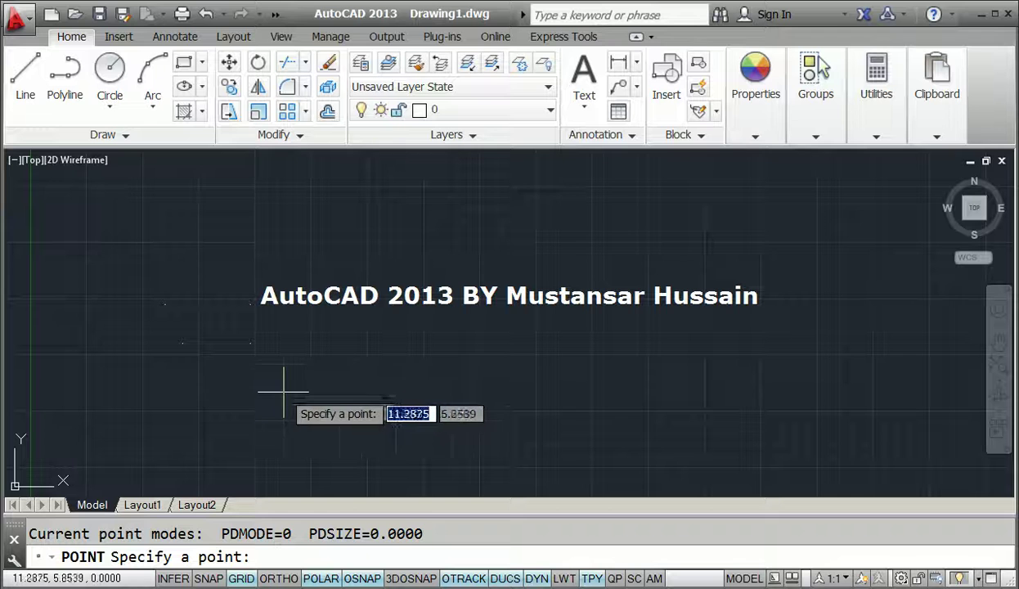
{"action": "left_click", "coordinate": [257, 411]}
{"action": "left_click", "coordinate": [207, 411]}
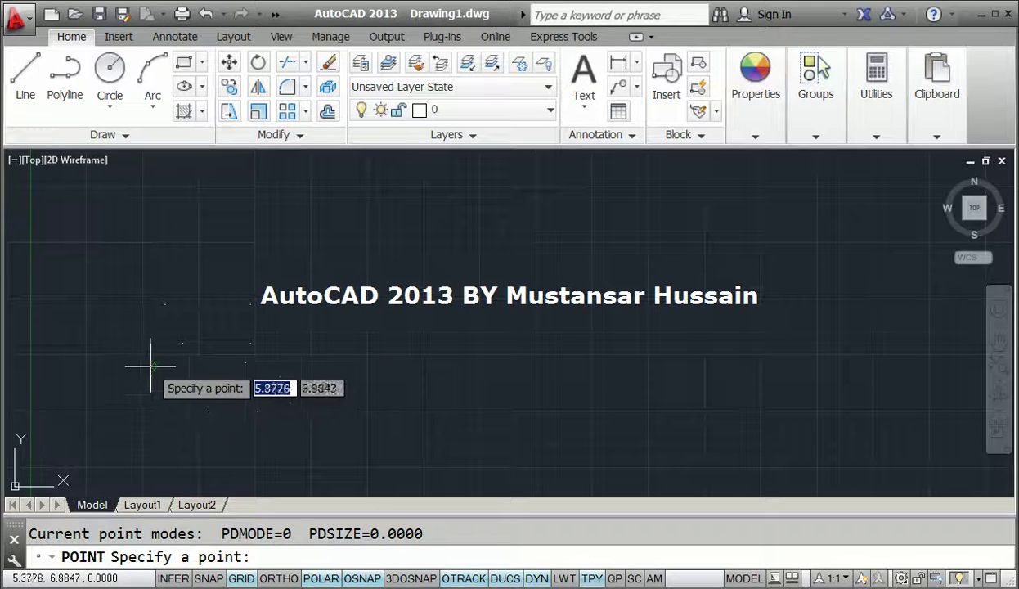
{"action": "left_click", "coordinate": [135, 335]}
{"action": "left_click", "coordinate": [119, 368]}
{"action": "left_click", "coordinate": [149, 406]}
{"action": "left_click", "coordinate": [171, 431]}
{"action": "left_click", "coordinate": [194, 441]}
{"action": "left_click", "coordinate": [234, 442]}
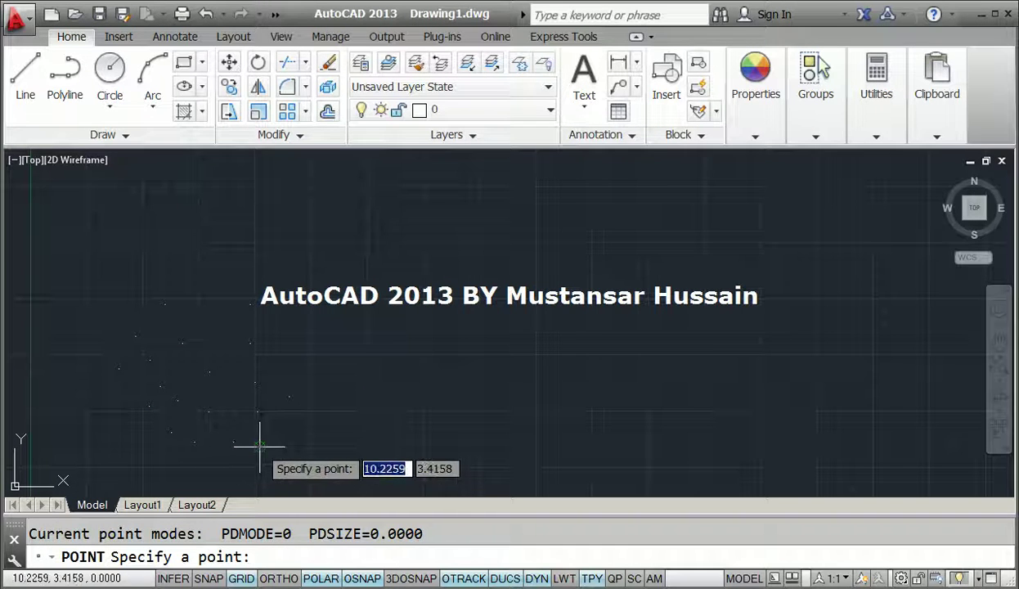
{"action": "left_click", "coordinate": [307, 417]}
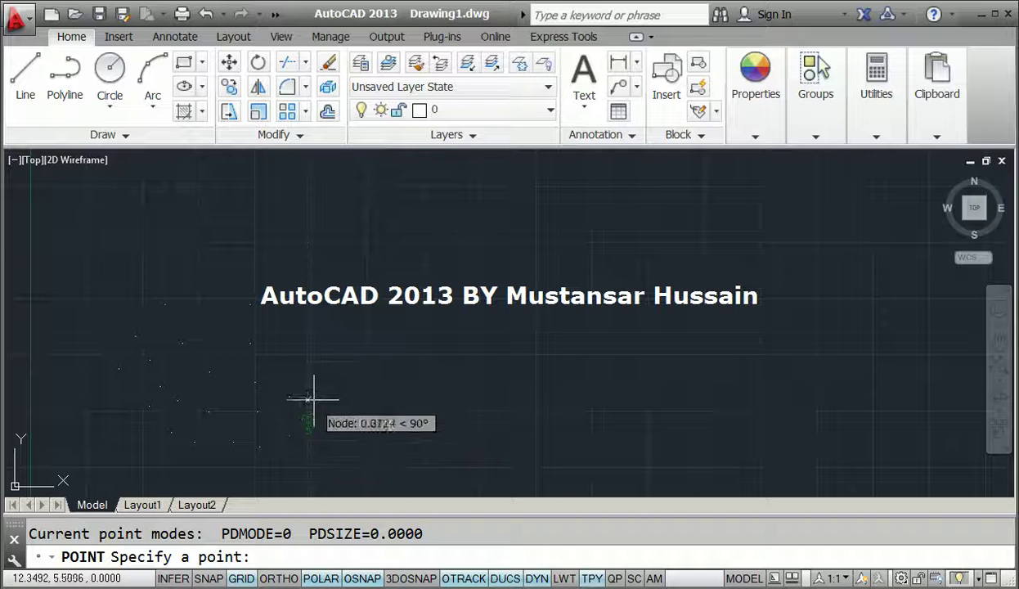
{"action": "left_click", "coordinate": [313, 390]}
{"action": "left_click", "coordinate": [307, 374]}
{"action": "left_click", "coordinate": [306, 354]}
{"action": "left_click", "coordinate": [297, 327]}
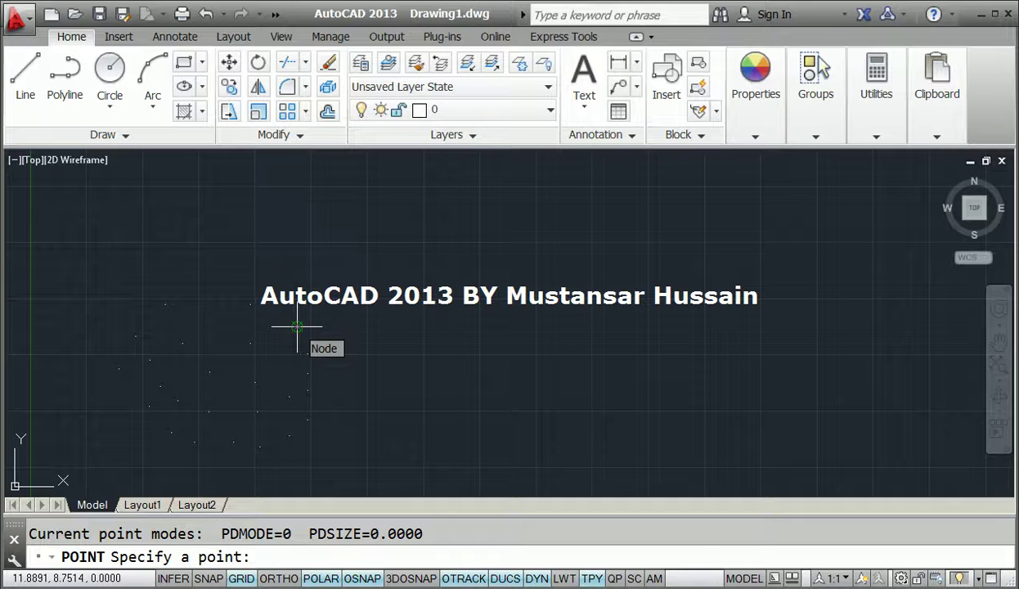
{"action": "key", "text": "Escape"}
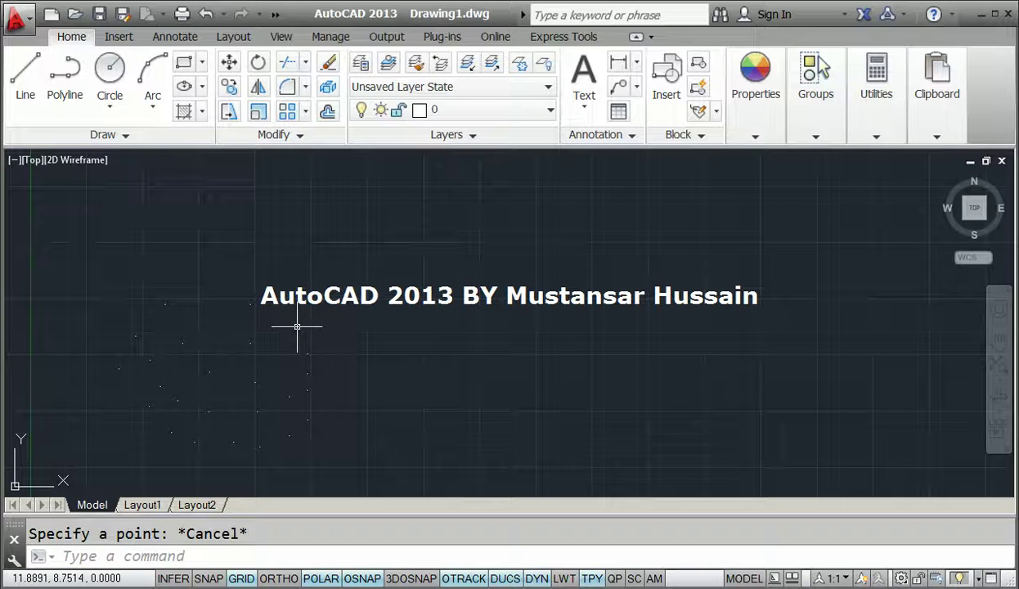
Select all the scattered points with a crossing window and delete them.
{"action": "left_click", "coordinate": [362, 468]}
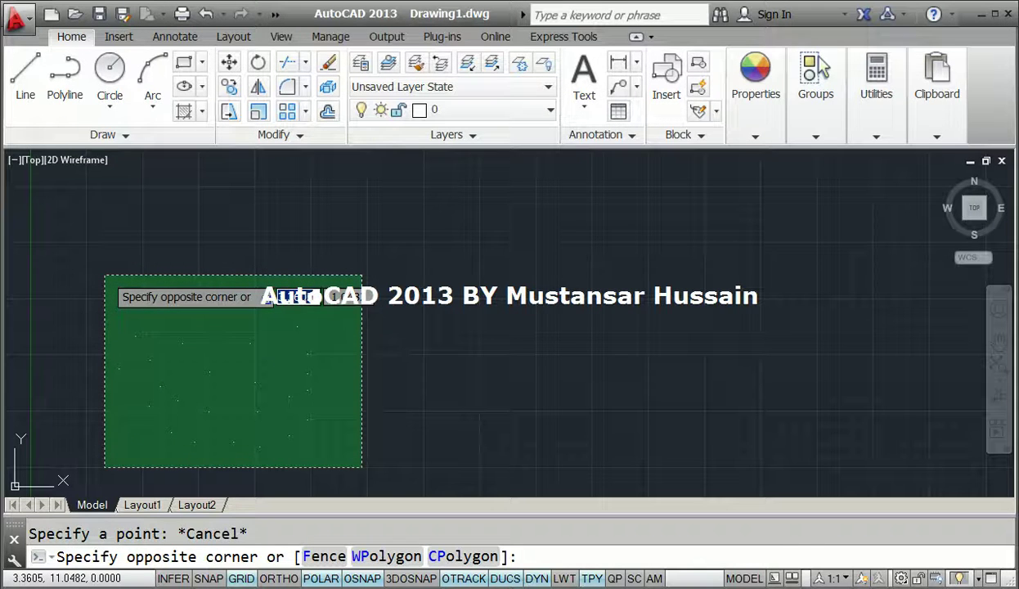
{"action": "left_click", "coordinate": [105, 275]}
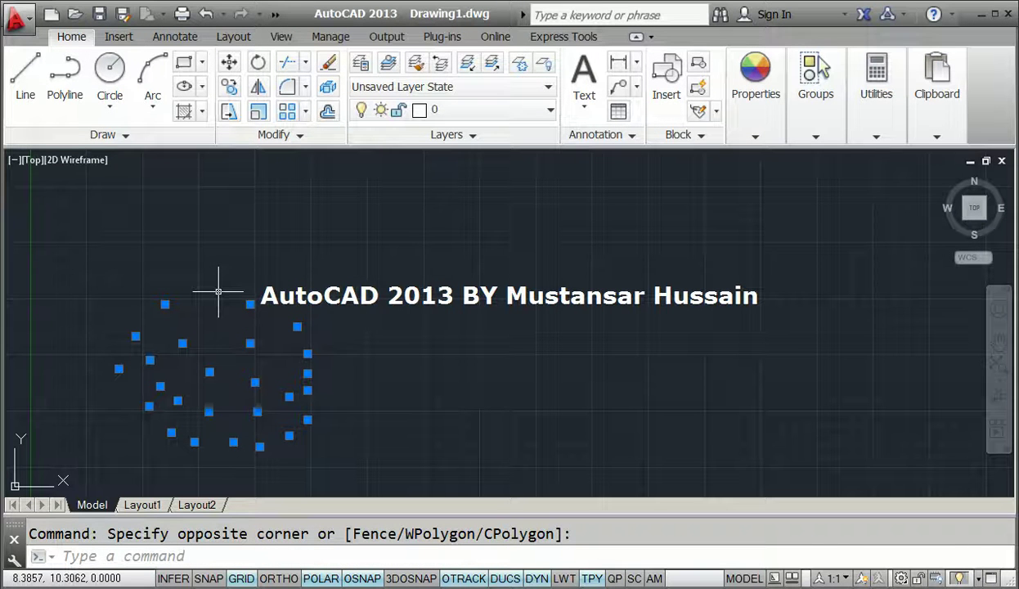
{"action": "key", "text": "Delete"}
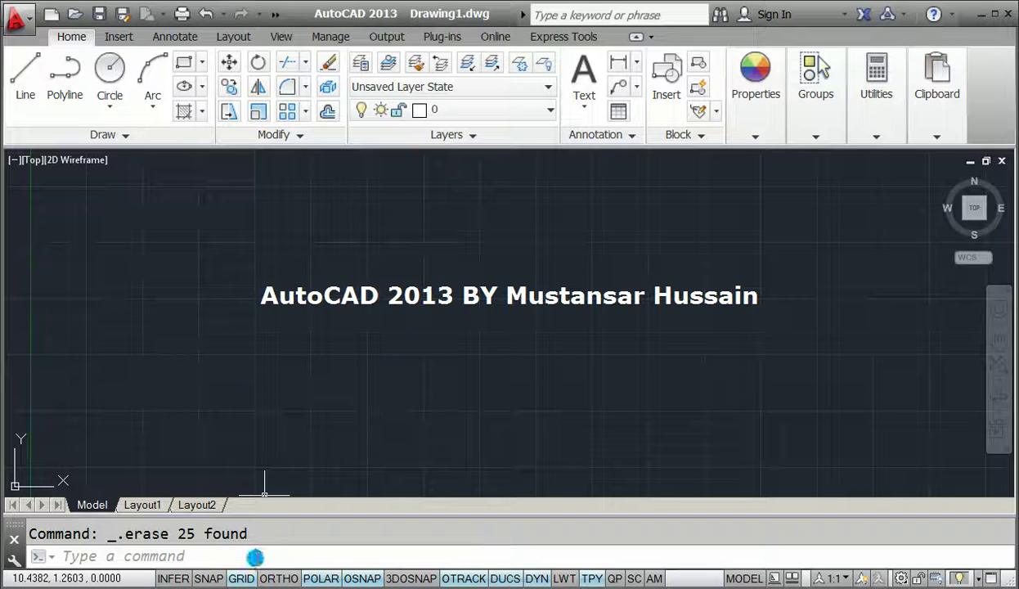
Place six single points one after another with the PO (POINT) command, repeating the command for each point.
{"action": "left_click", "coordinate": [257, 559]}
{"action": "left_click", "coordinate": [256, 559]}
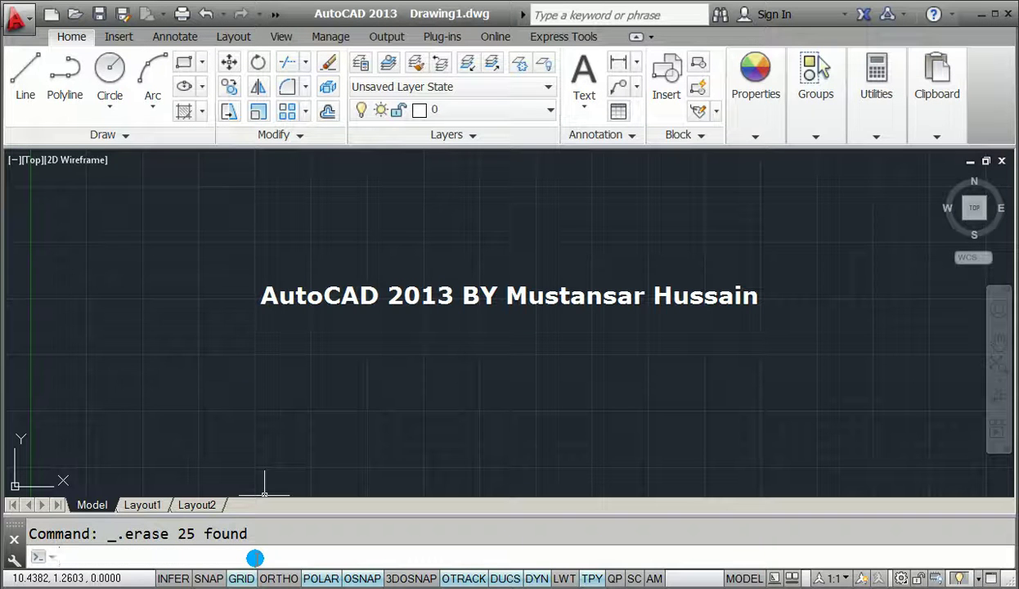
{"action": "type", "text": "po"}
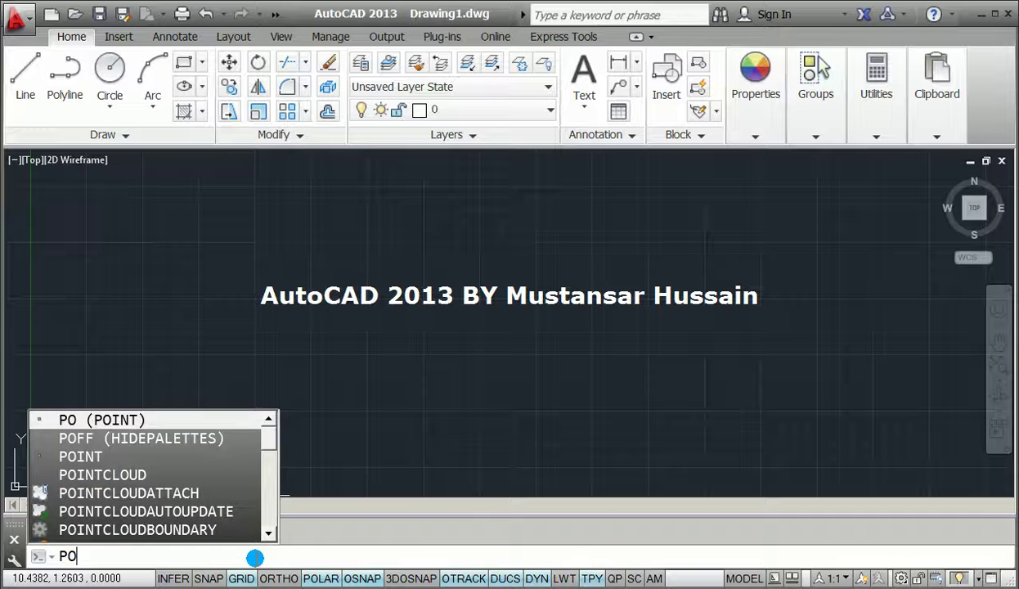
{"action": "key", "text": "Return"}
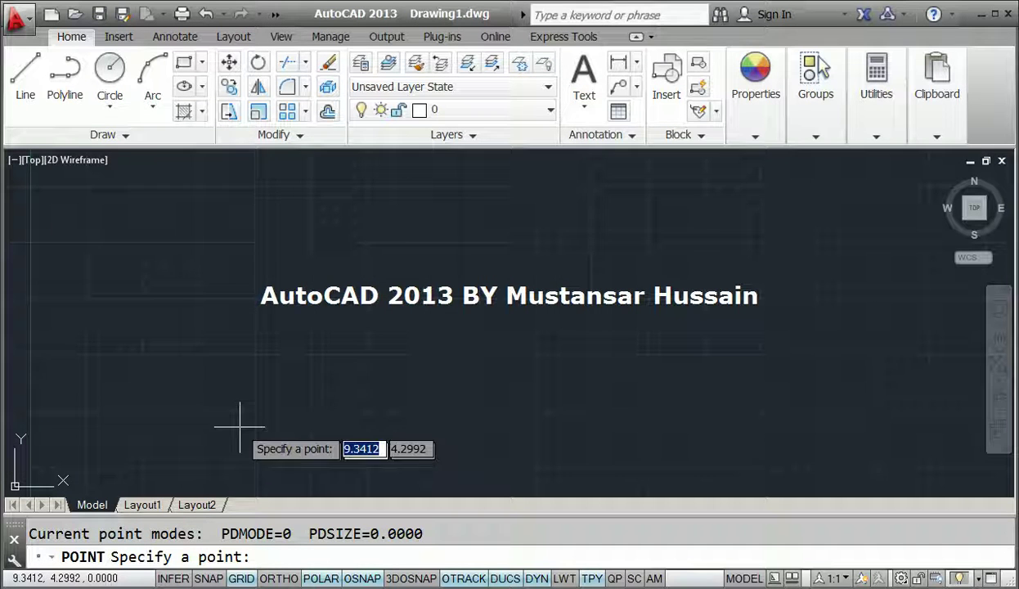
{"action": "left_click", "coordinate": [208, 325]}
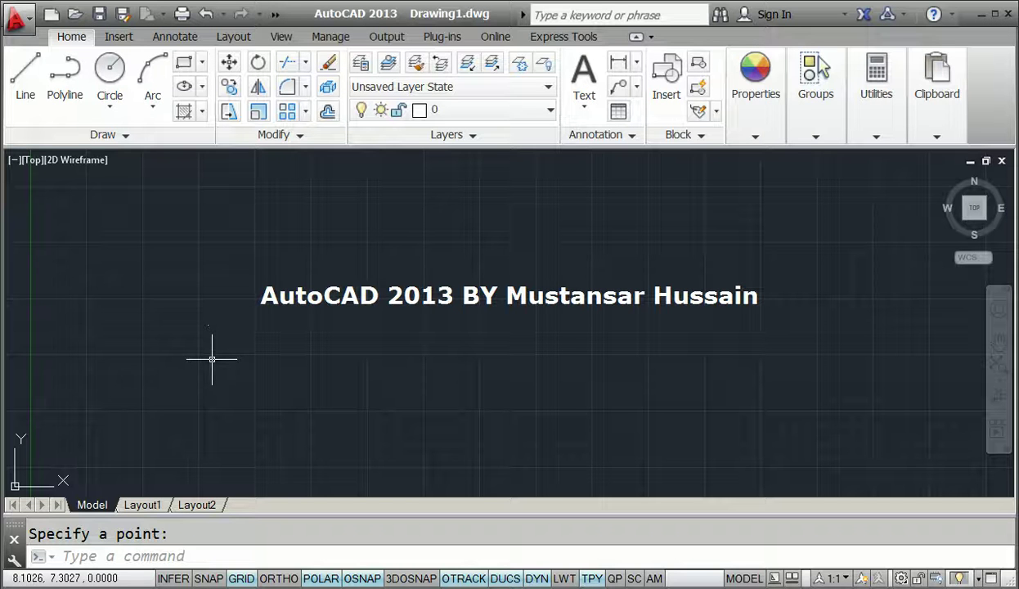
{"action": "key", "text": "Return"}
{"action": "left_click", "coordinate": [211, 358]}
{"action": "key", "text": "Return"}
{"action": "left_click", "coordinate": [221, 390]}
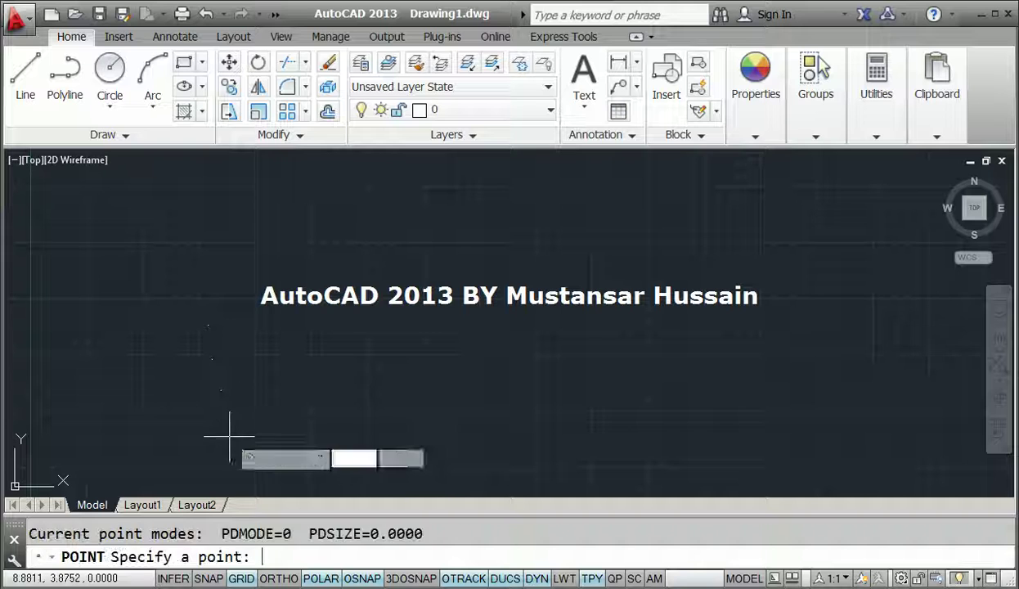
{"action": "key", "text": "Return"}
{"action": "left_click", "coordinate": [258, 393]}
Erase the six single points using a crossing window selection.
{"action": "left_click", "coordinate": [286, 454]}
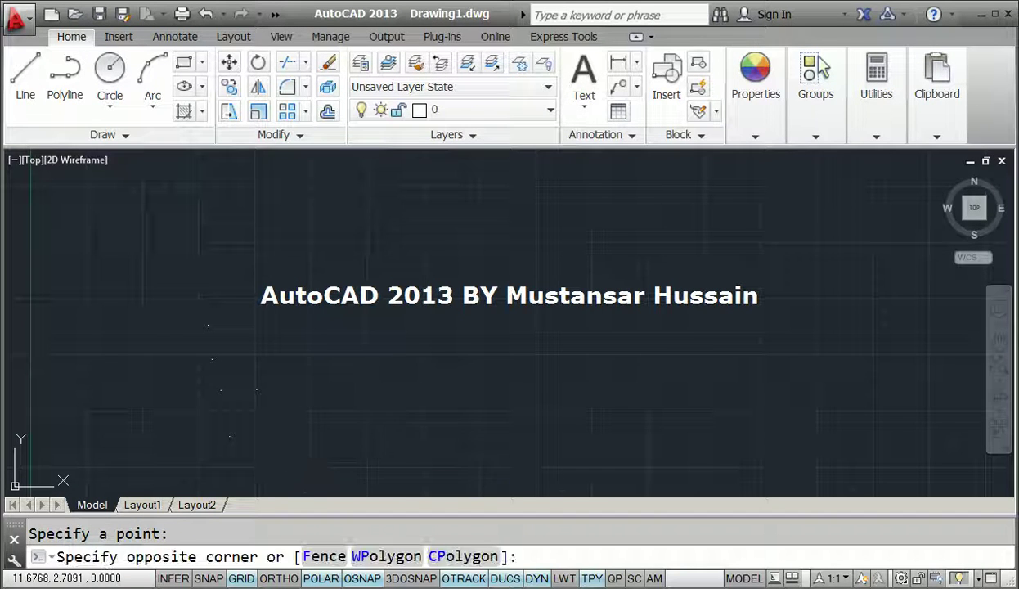
{"action": "left_click", "coordinate": [172, 307]}
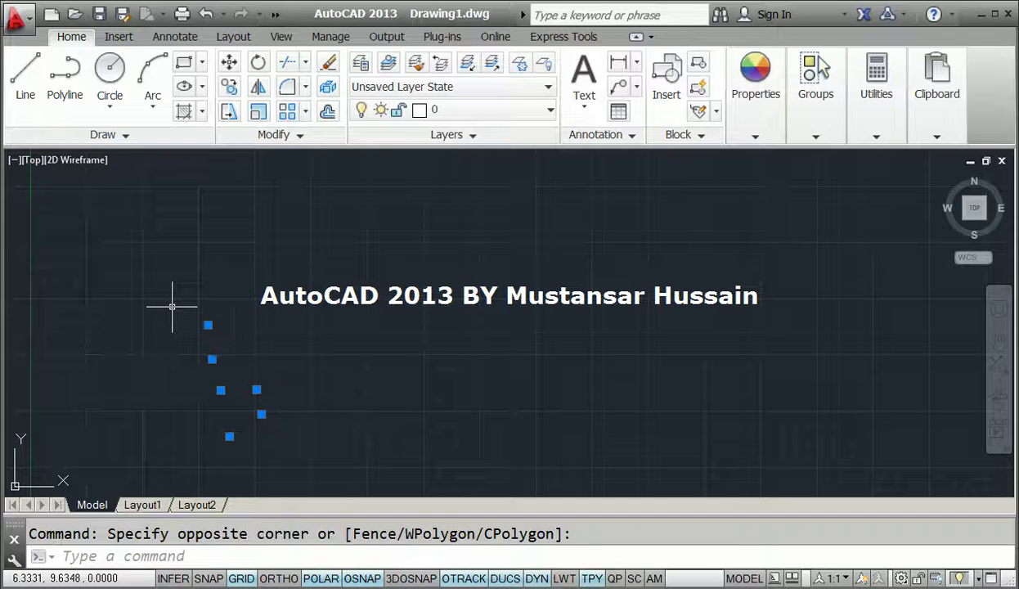
{"action": "key", "text": "Delete"}
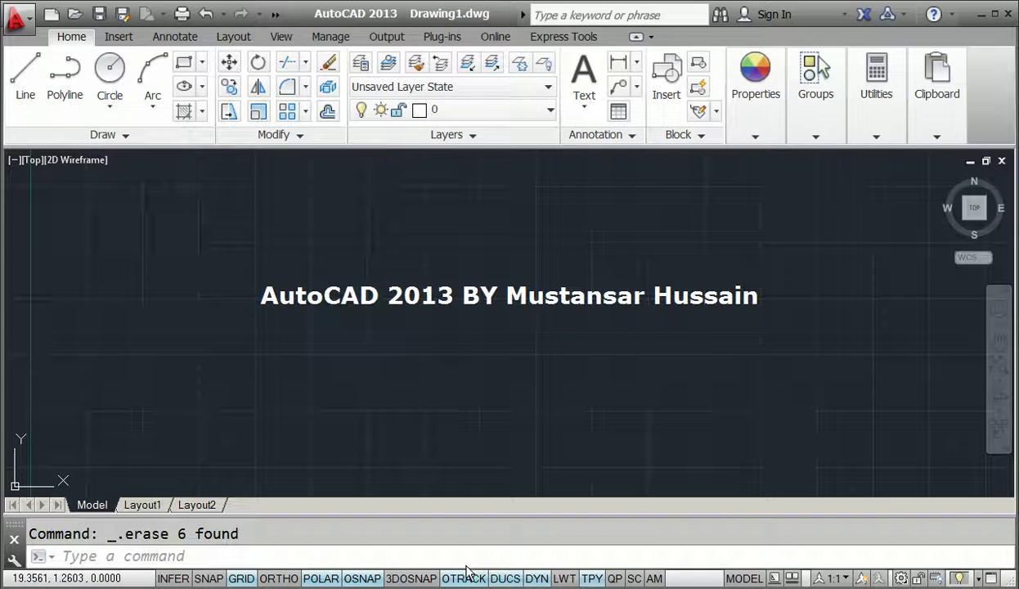
{"action": "left_click", "coordinate": [92, 97]}
{"action": "left_click", "coordinate": [72, 38]}
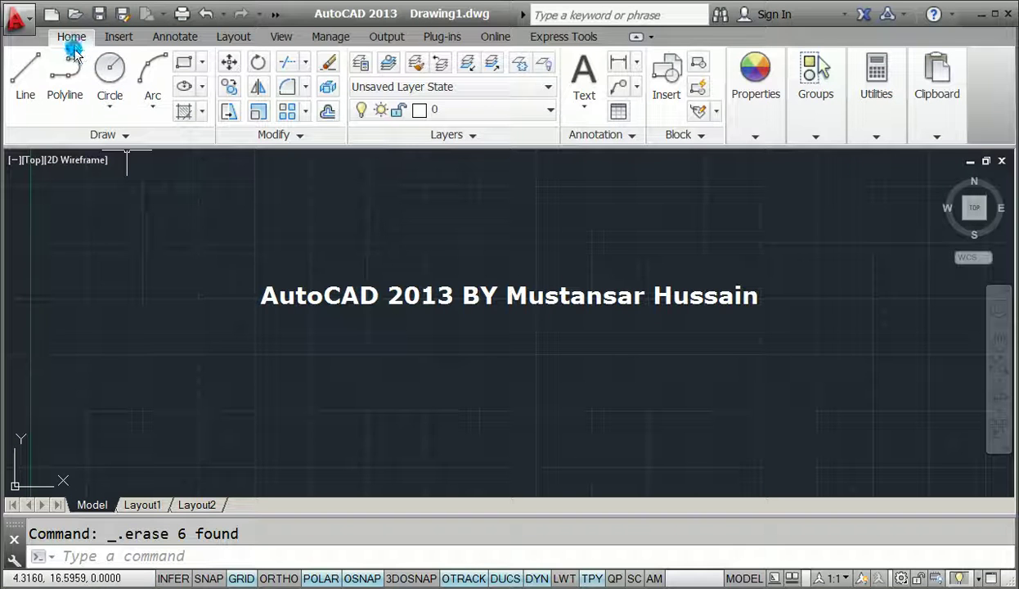
{"action": "left_click", "coordinate": [881, 135]}
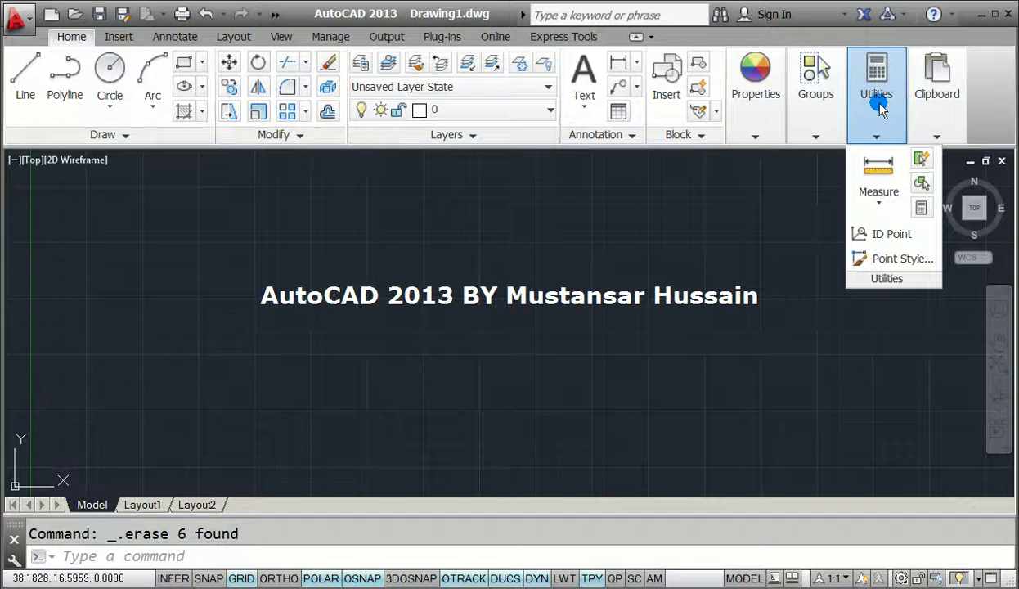
{"action": "left_click", "coordinate": [869, 260]}
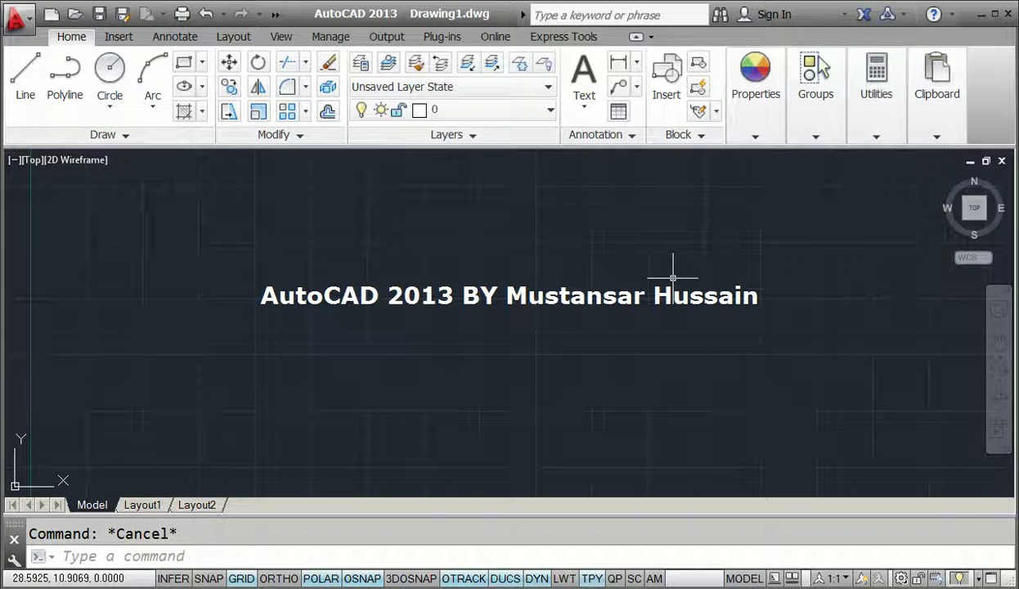
Place six spread-out points across the lower-left part of the drawing with the Multiple Points tool and end the command.
{"action": "left_click", "coordinate": [125, 137]}
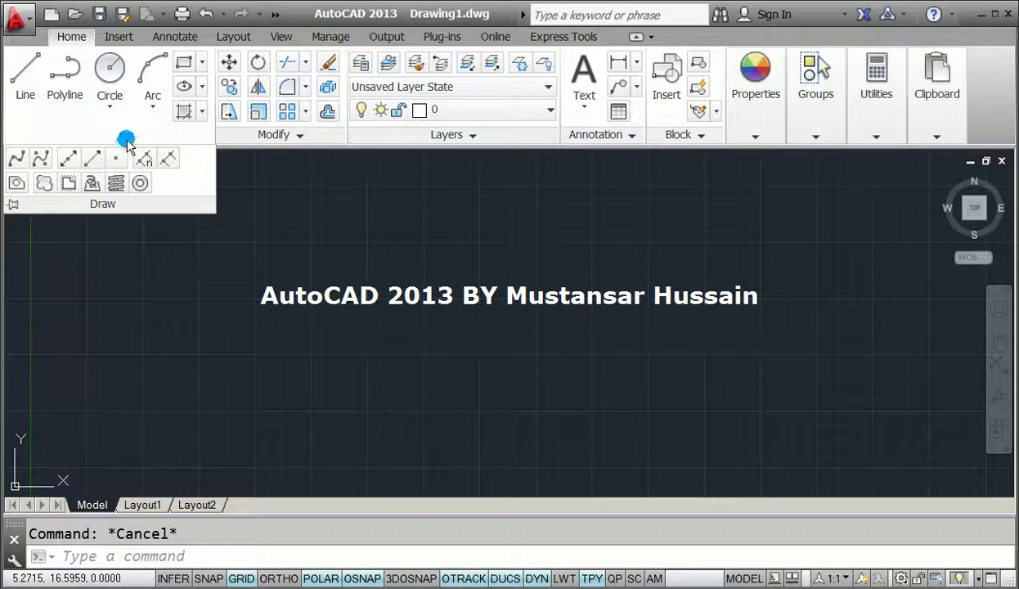
{"action": "left_click", "coordinate": [115, 157]}
{"action": "left_click", "coordinate": [212, 316]}
{"action": "left_click", "coordinate": [235, 360]}
{"action": "left_click", "coordinate": [310, 359]}
{"action": "left_click", "coordinate": [398, 377]}
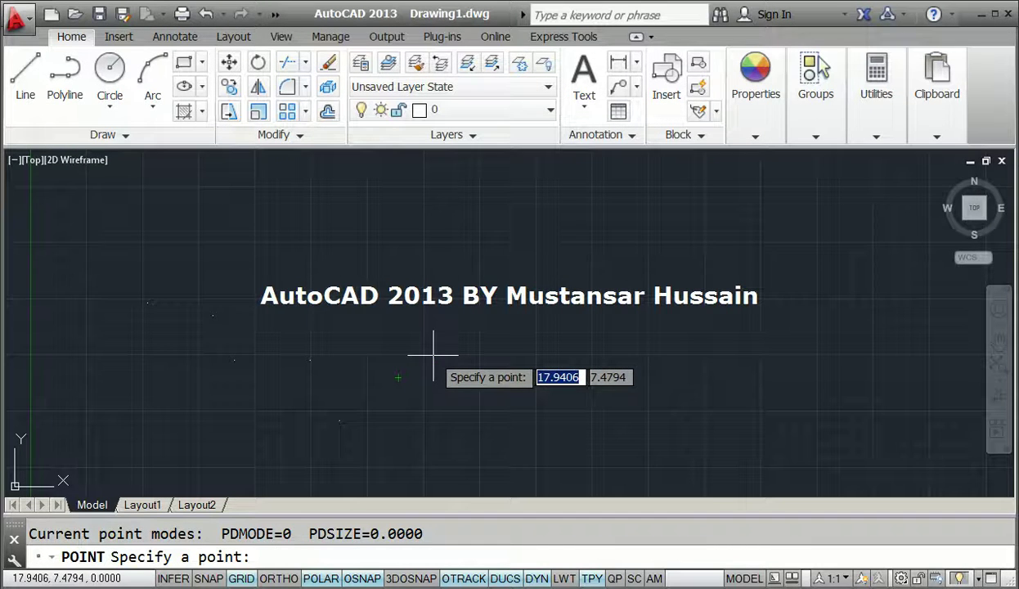
{"action": "key", "text": "Escape"}
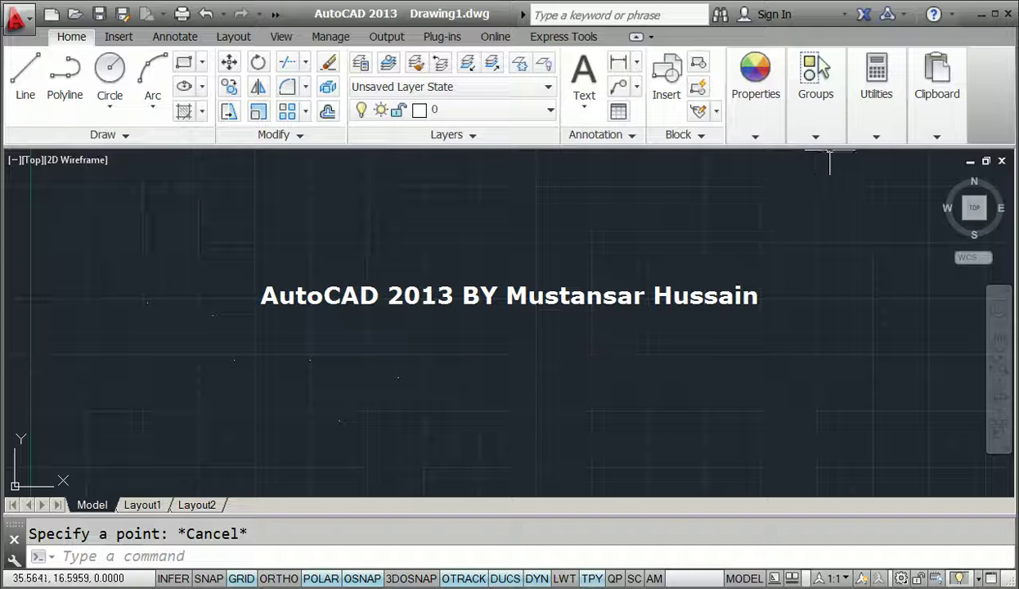
Open the Point Style settings and move the dialog clear of the placed points.
{"action": "left_click", "coordinate": [874, 129]}
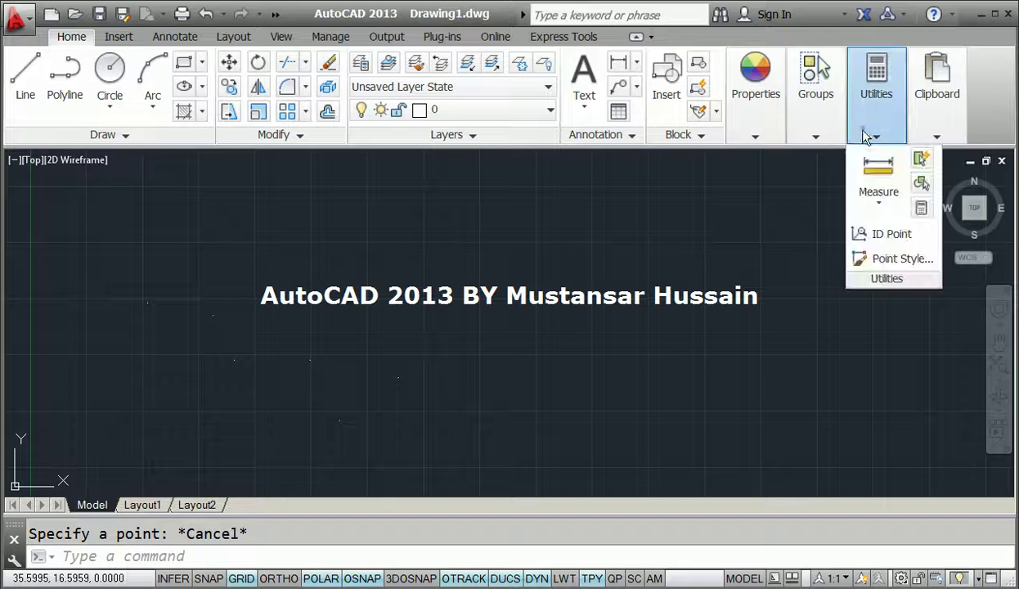
{"action": "left_click", "coordinate": [868, 257]}
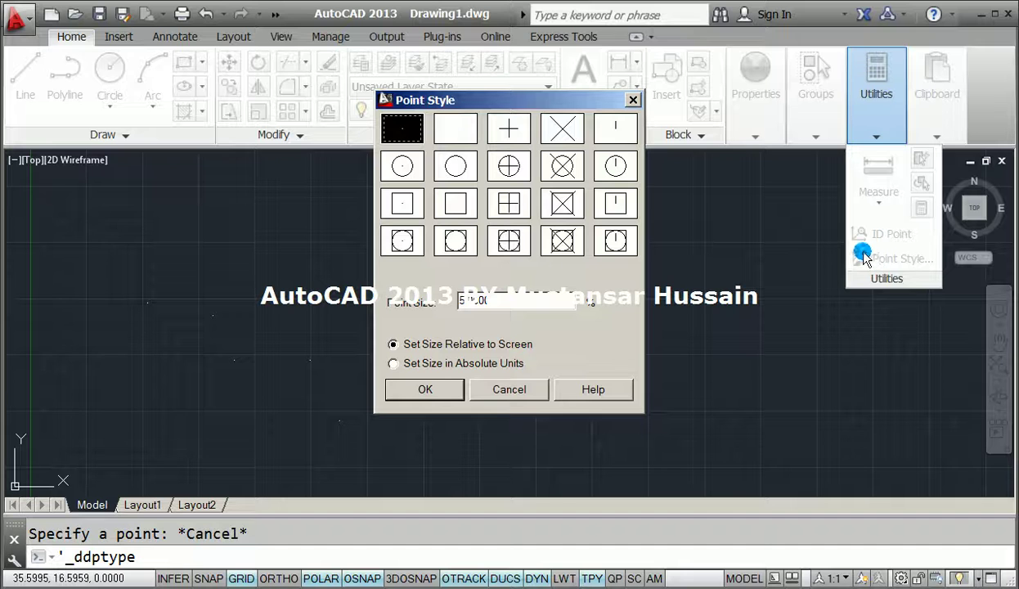
{"action": "left_click_drag", "start_coordinate": [479, 102], "coordinate": [527, 137]}
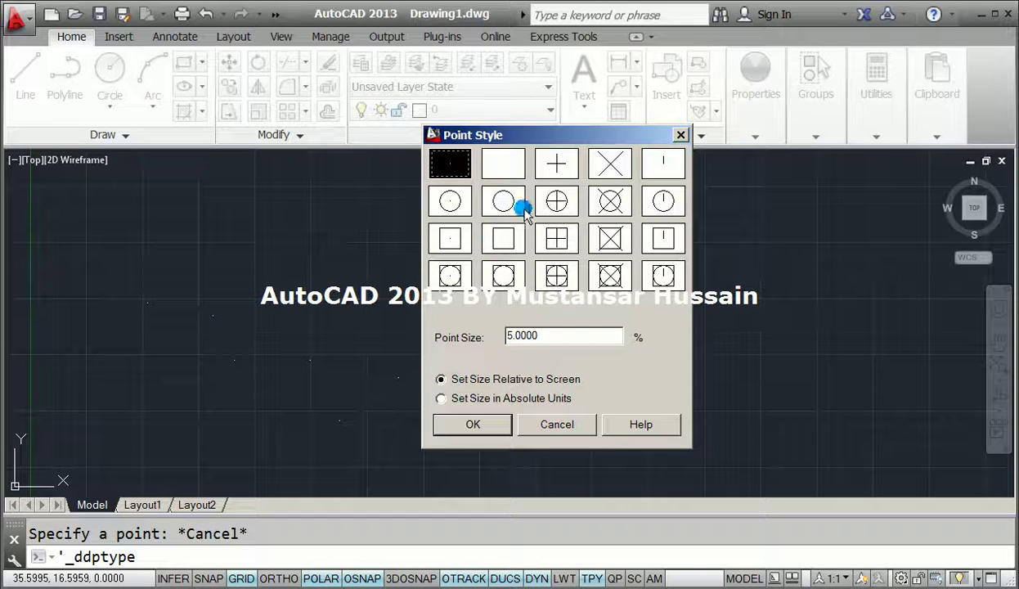
Try out the available point symbols one by one, including the cross, X, square and circle-in-square variants.
{"action": "left_click", "coordinate": [556, 238]}
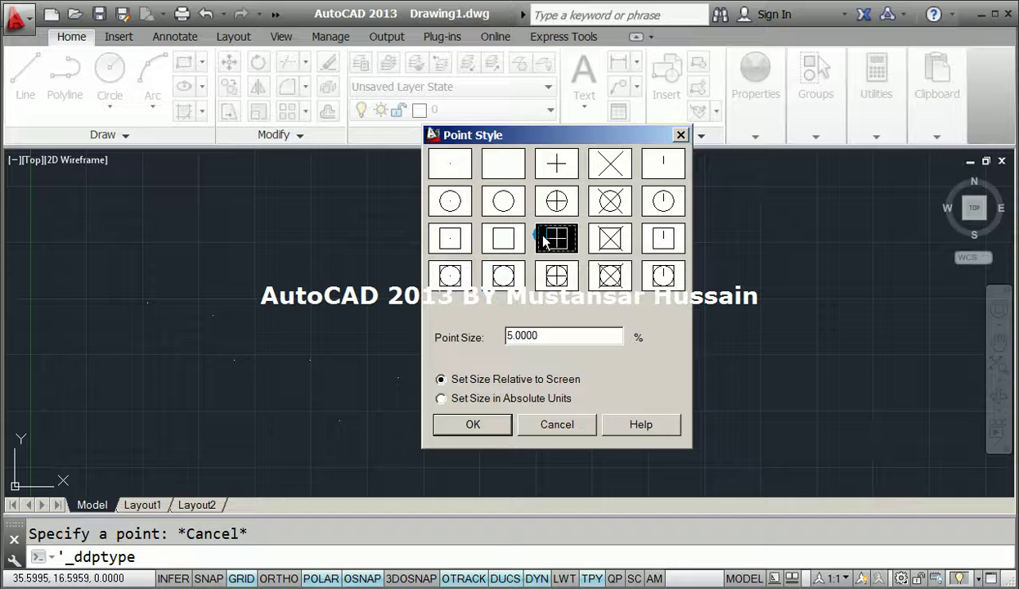
{"action": "left_click", "coordinate": [556, 201]}
{"action": "left_click", "coordinate": [556, 164]}
{"action": "left_click", "coordinate": [609, 164]}
{"action": "left_click", "coordinate": [605, 196]}
{"action": "left_click", "coordinate": [589, 235]}
{"action": "left_click", "coordinate": [554, 244]}
{"action": "left_click", "coordinate": [501, 245]}
{"action": "left_click", "coordinate": [448, 238]}
{"action": "left_click", "coordinate": [445, 273]}
{"action": "left_click", "coordinate": [498, 274]}
{"action": "left_click", "coordinate": [556, 277]}
{"action": "left_click", "coordinate": [609, 276]}
{"action": "left_click", "coordinate": [662, 276]}
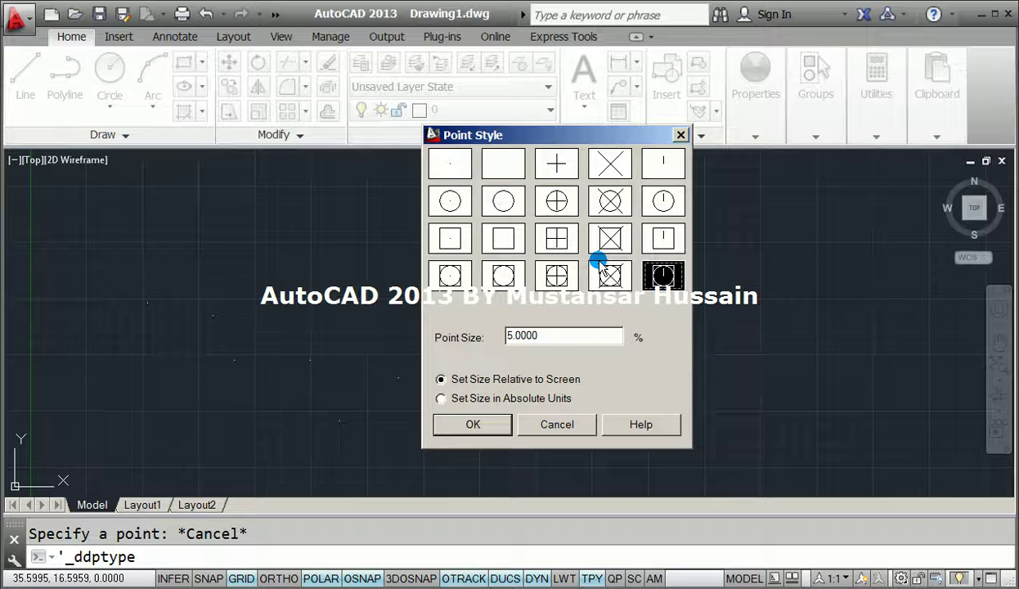
Set the point style to the circle with a plus cross through it and apply it to the drawing.
{"action": "left_click", "coordinate": [555, 201]}
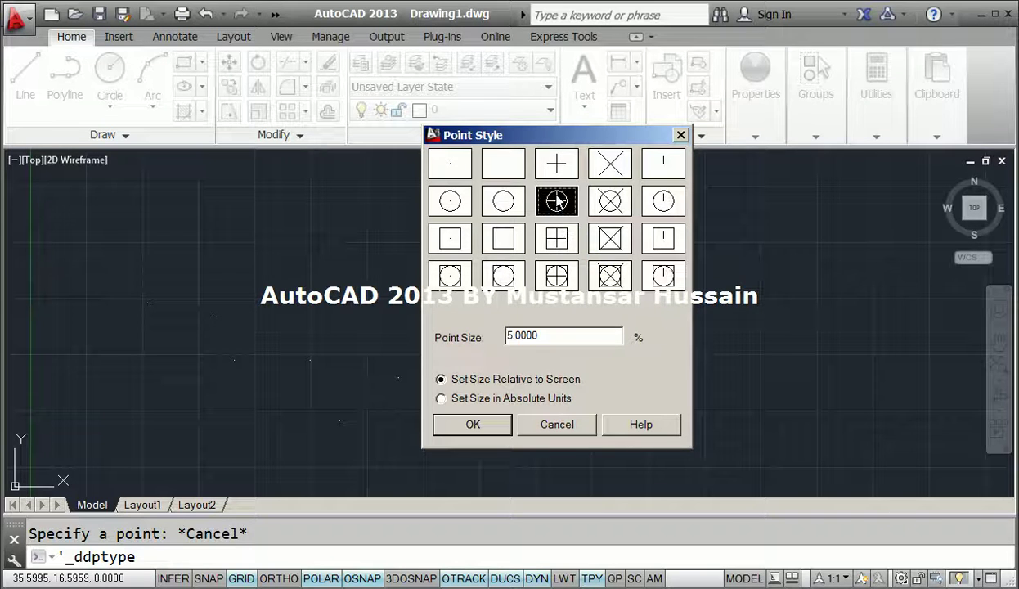
{"action": "left_click", "coordinate": [478, 424]}
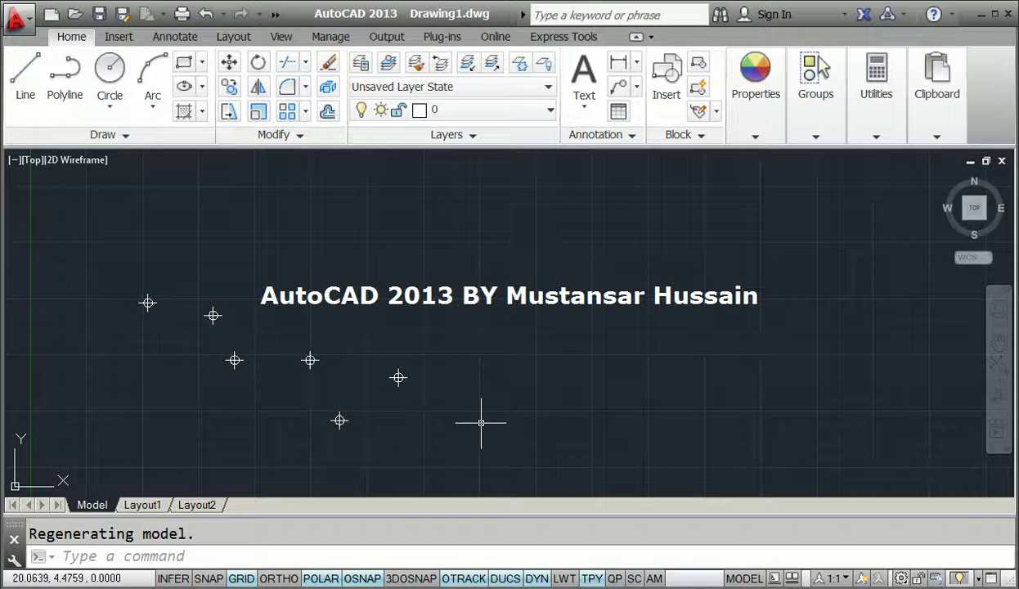
Try several symbols in the Point Style settings and apply the circle with an X through it to the drawing.
{"action": "left_click", "coordinate": [858, 141]}
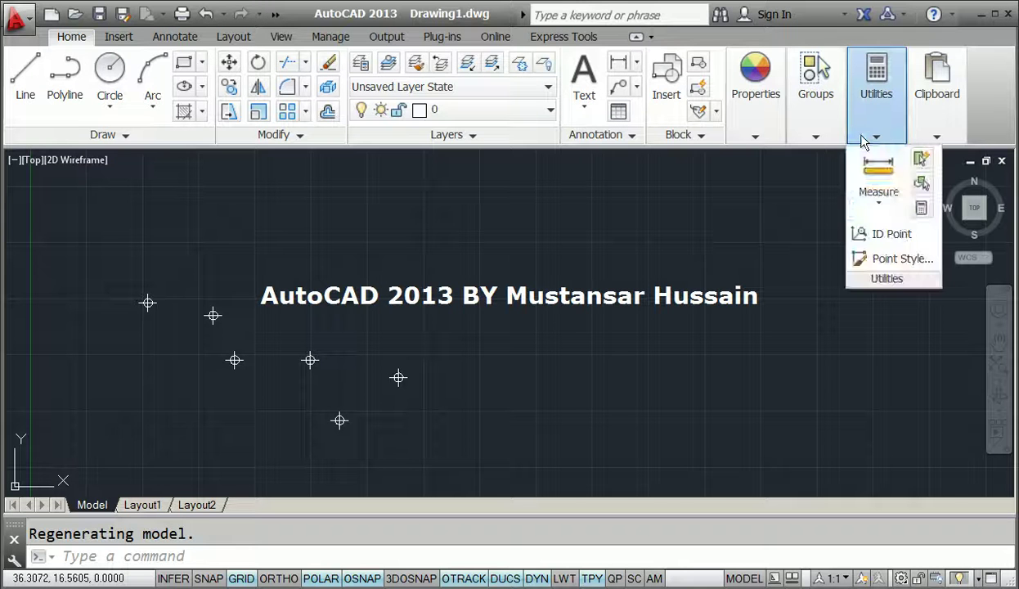
{"action": "left_click", "coordinate": [865, 258]}
{"action": "left_click", "coordinate": [552, 278]}
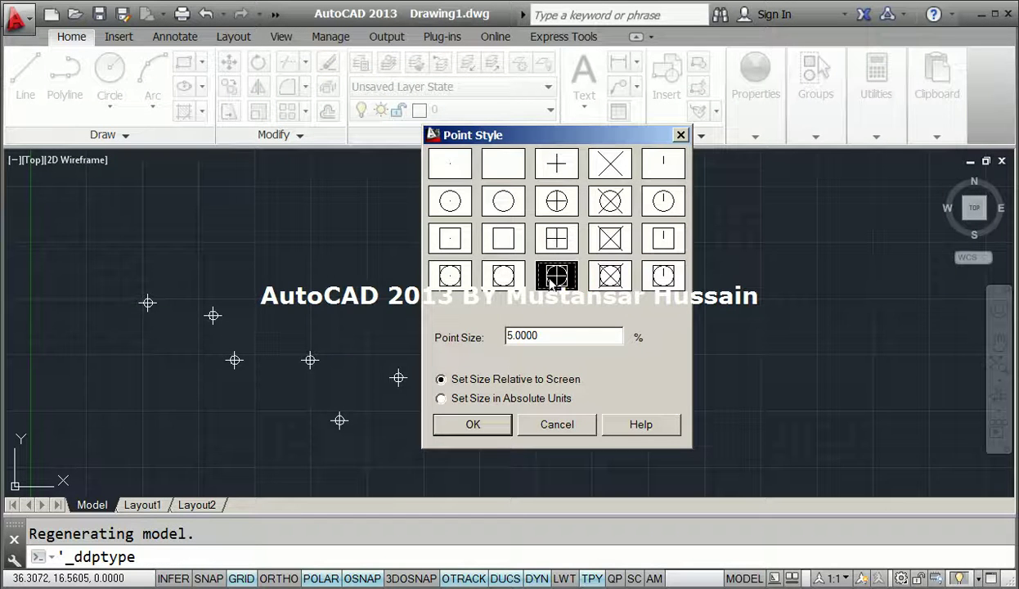
{"action": "left_click", "coordinate": [605, 276]}
{"action": "left_click", "coordinate": [663, 278]}
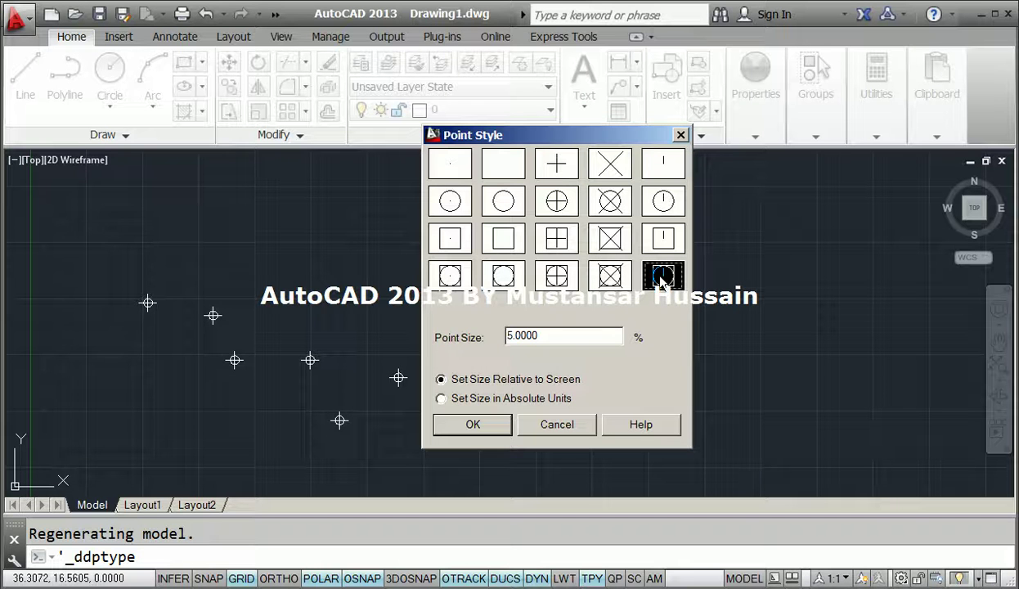
{"action": "left_click", "coordinate": [555, 237]}
{"action": "left_click", "coordinate": [608, 203]}
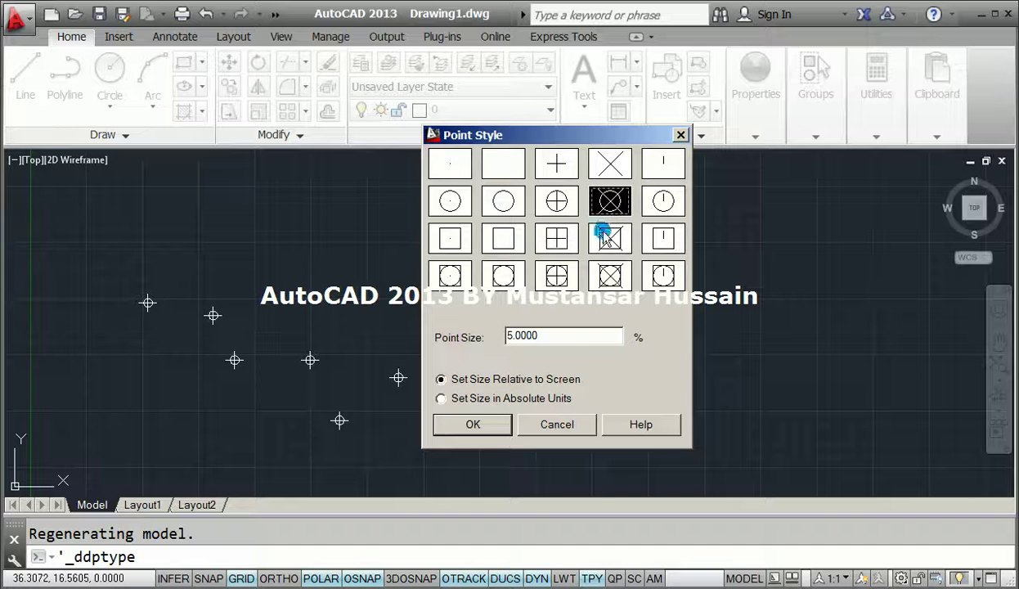
{"action": "left_click", "coordinate": [496, 415]}
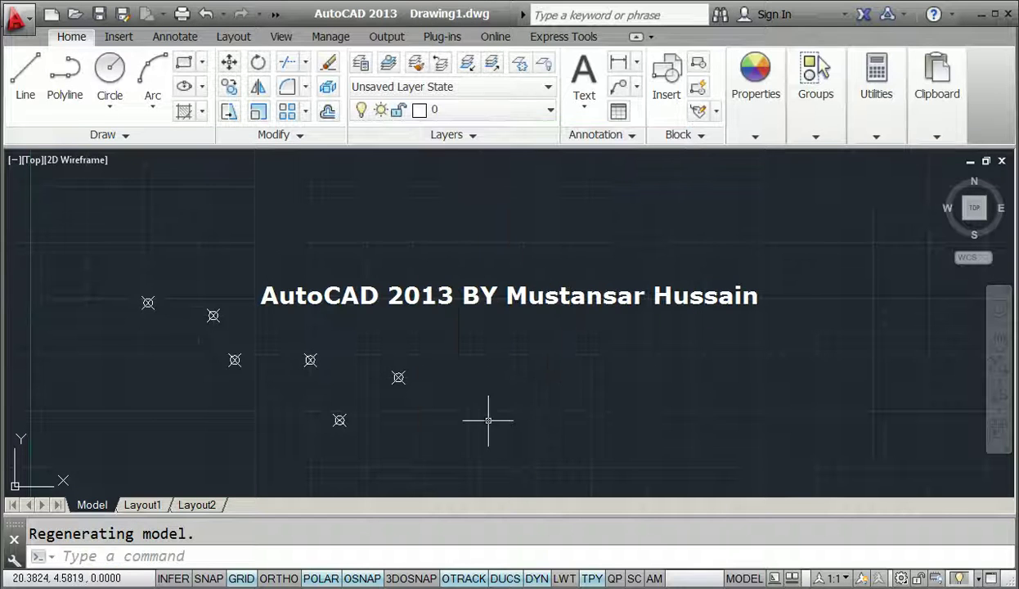
Set the point style to the circle with a short vertical tick and apply it to the drawing.
{"action": "left_click", "coordinate": [867, 132]}
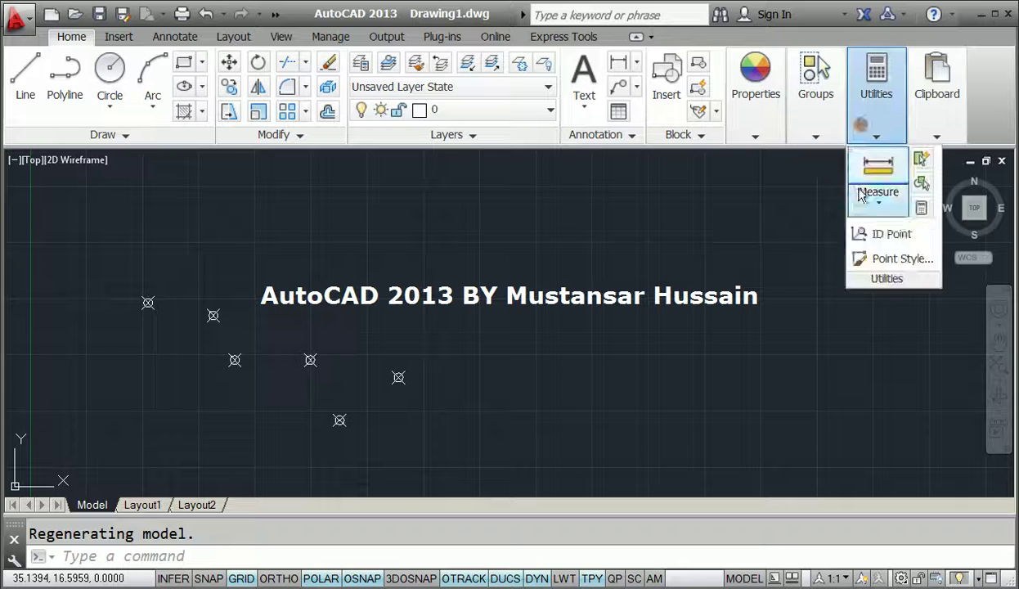
{"action": "left_click", "coordinate": [863, 259]}
{"action": "left_click", "coordinate": [662, 201]}
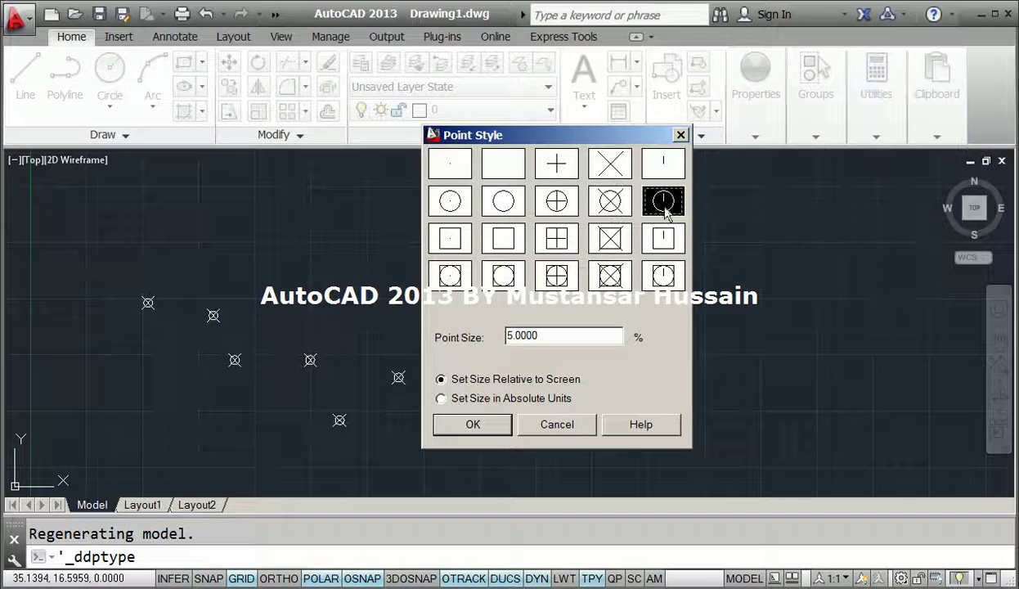
{"action": "left_click", "coordinate": [483, 424]}
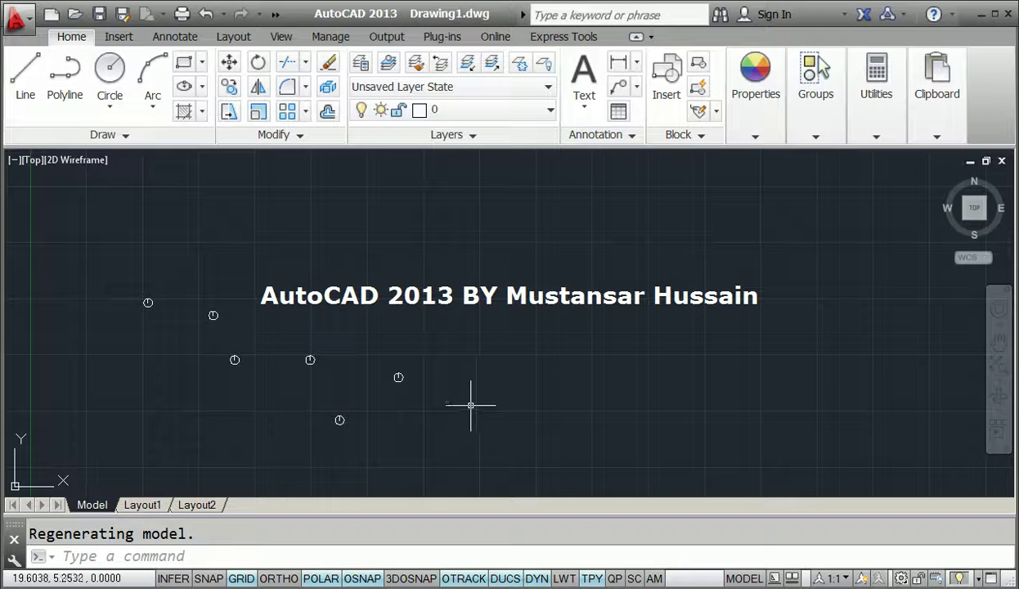
{"action": "key", "text": "Escape"}
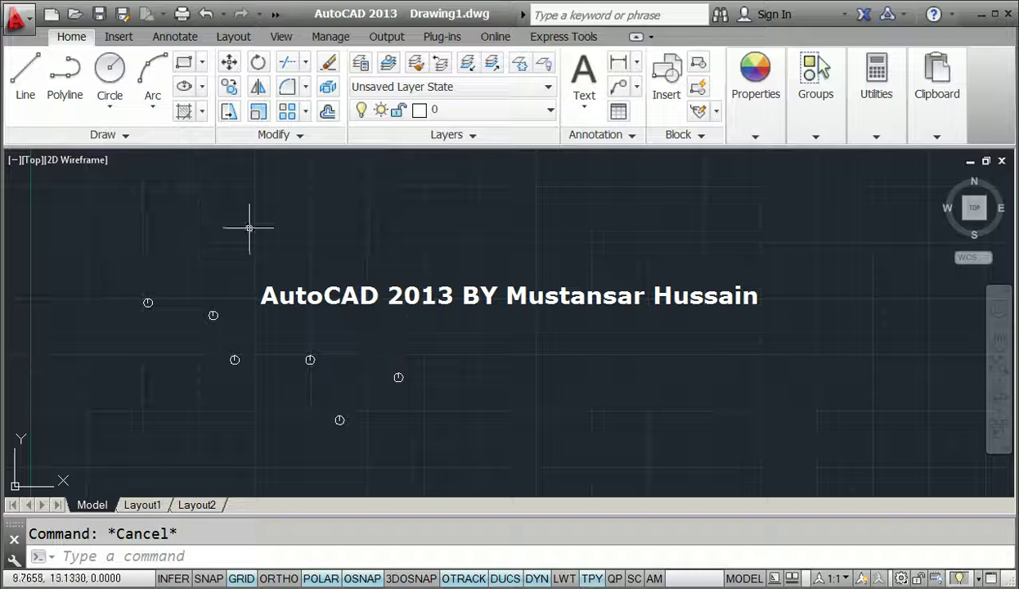
Place 22 more points with the Multiple Points tool, scattered around the existing ones and in a row along the lower edge.
{"action": "left_click", "coordinate": [129, 141]}
{"action": "left_click", "coordinate": [116, 161]}
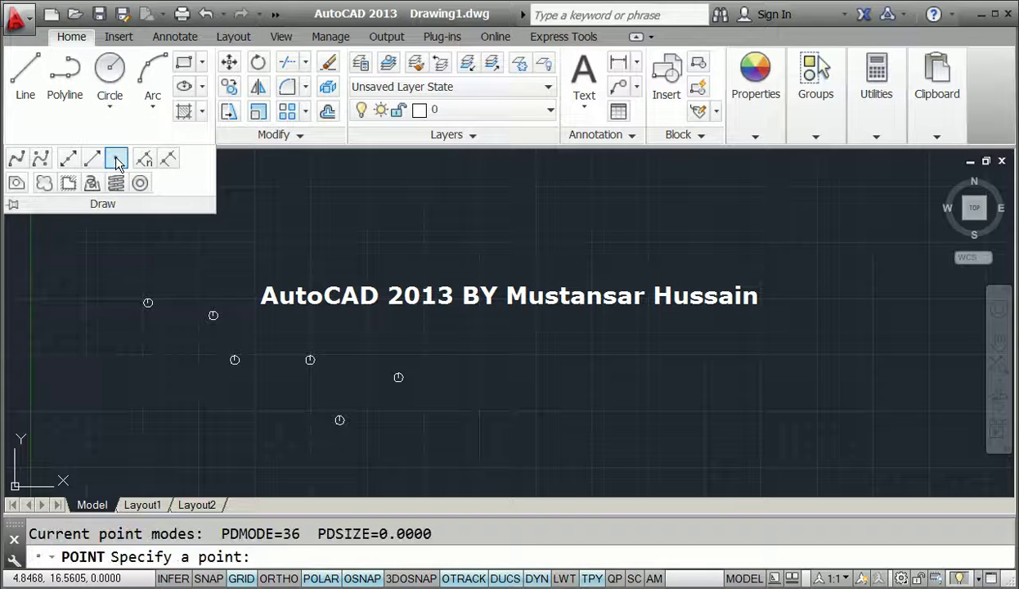
{"action": "left_click", "coordinate": [330, 231]}
{"action": "left_click", "coordinate": [364, 269]}
{"action": "left_click", "coordinate": [376, 307]}
{"action": "left_click", "coordinate": [329, 307]}
{"action": "left_click", "coordinate": [276, 277]}
{"action": "left_click", "coordinate": [235, 251]}
{"action": "left_click", "coordinate": [173, 235]}
{"action": "left_click", "coordinate": [173, 268]}
{"action": "left_click", "coordinate": [223, 289]}
{"action": "left_click", "coordinate": [254, 318]}
{"action": "left_click", "coordinate": [271, 344]}
{"action": "left_click", "coordinate": [276, 389]}
{"action": "left_click", "coordinate": [307, 329]}
{"action": "left_click", "coordinate": [307, 285]}
{"action": "left_click", "coordinate": [348, 368]}
{"action": "left_click", "coordinate": [398, 377]}
{"action": "left_click", "coordinate": [416, 446]}
{"action": "left_click", "coordinate": [533, 442]}
{"action": "left_click", "coordinate": [611, 442]}
{"action": "left_click", "coordinate": [678, 444]}
{"action": "left_click", "coordinate": [755, 445]}
{"action": "left_click", "coordinate": [799, 444]}
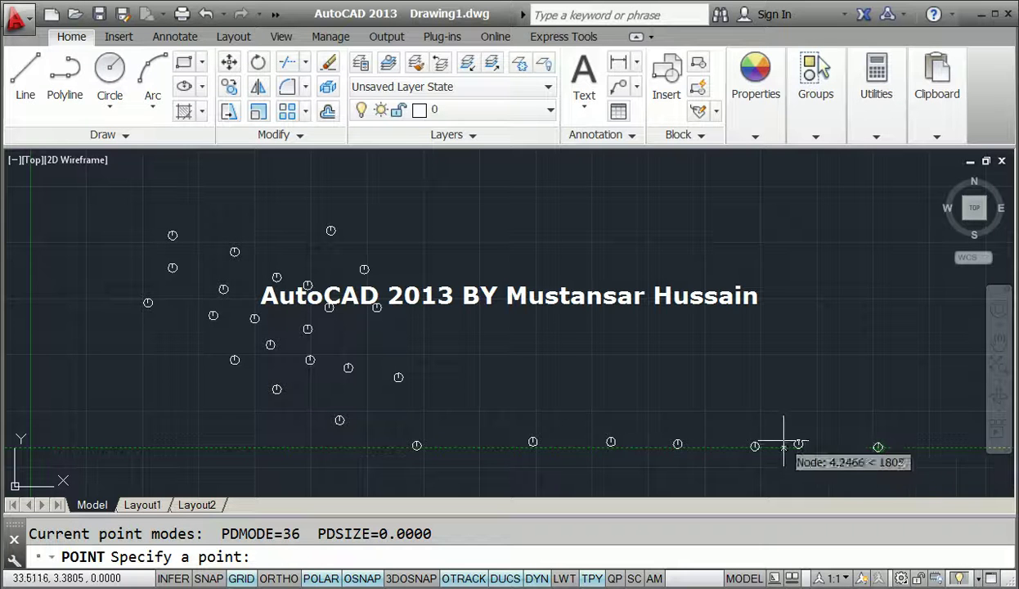
Erase all points from the drawing and set the point style back to the plain dot.
{"action": "key", "text": "ctrl+a"}
{"action": "key", "text": "Delete"}
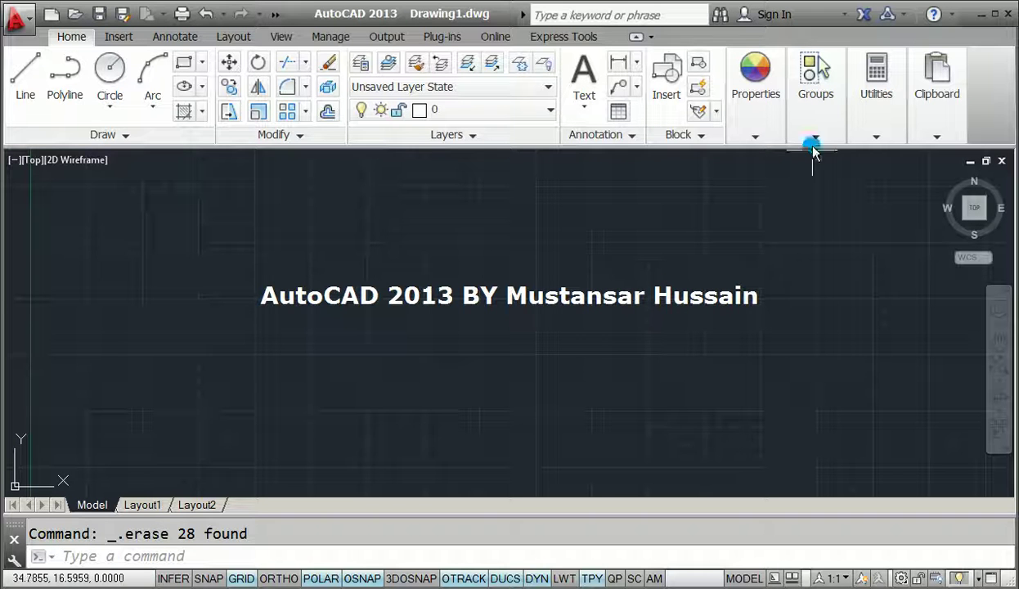
{"action": "mouse_move", "coordinate": [875, 137]}
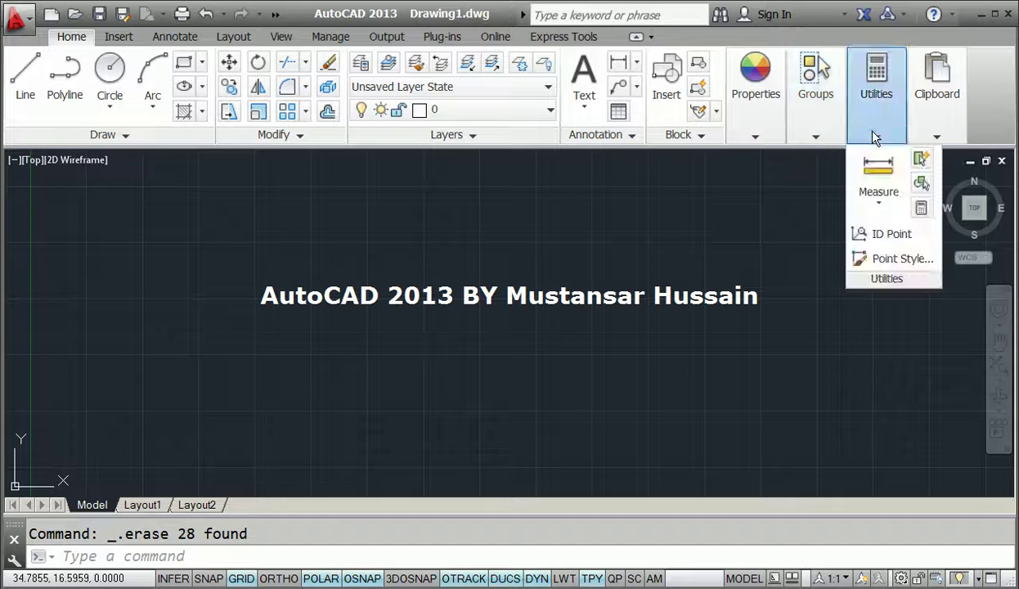
{"action": "left_click", "coordinate": [867, 257]}
{"action": "left_click", "coordinate": [451, 166]}
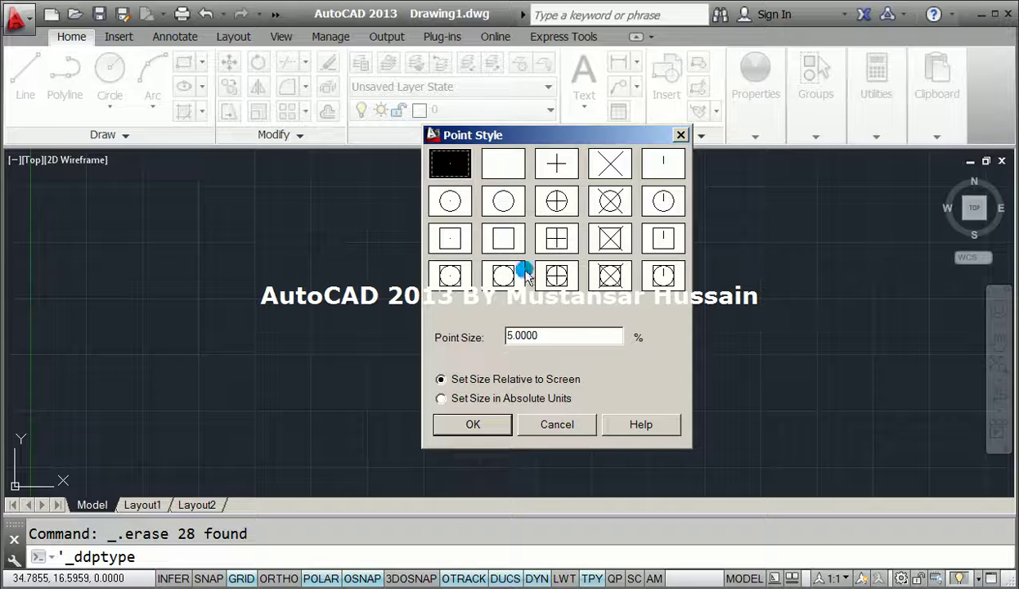
{"action": "left_click", "coordinate": [468, 424]}
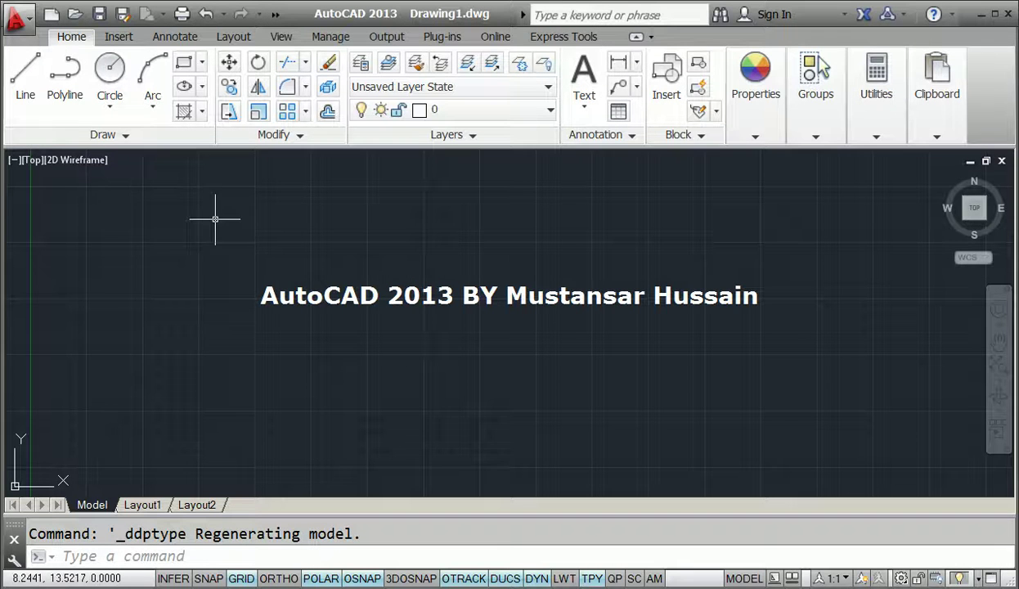
Place eleven spread-out points across the left half of the drawing with the Multiple Points tool and end the command.
{"action": "left_click", "coordinate": [124, 136]}
{"action": "left_click", "coordinate": [115, 158]}
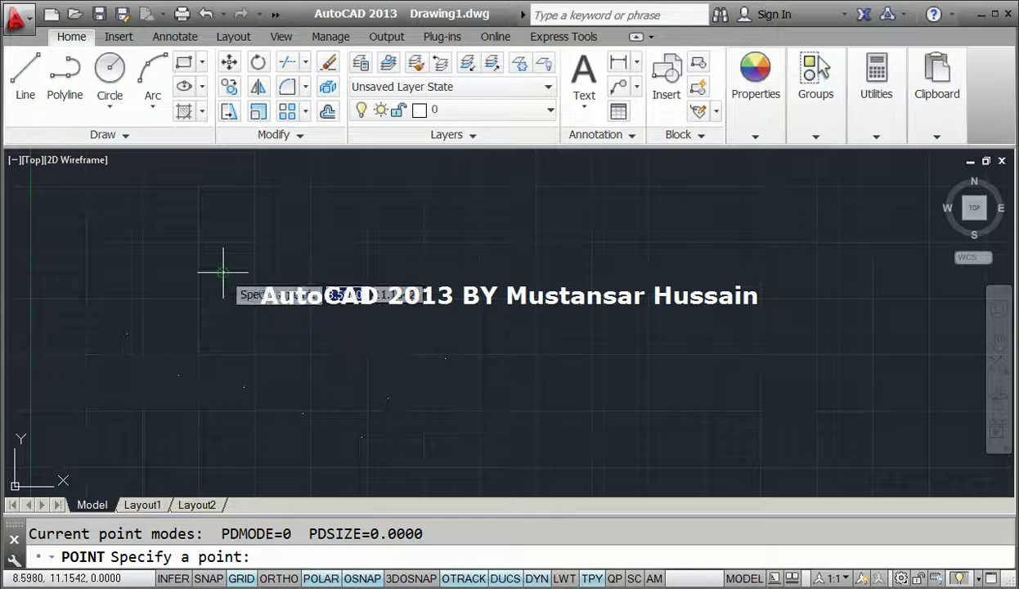
{"action": "left_click", "coordinate": [145, 273]}
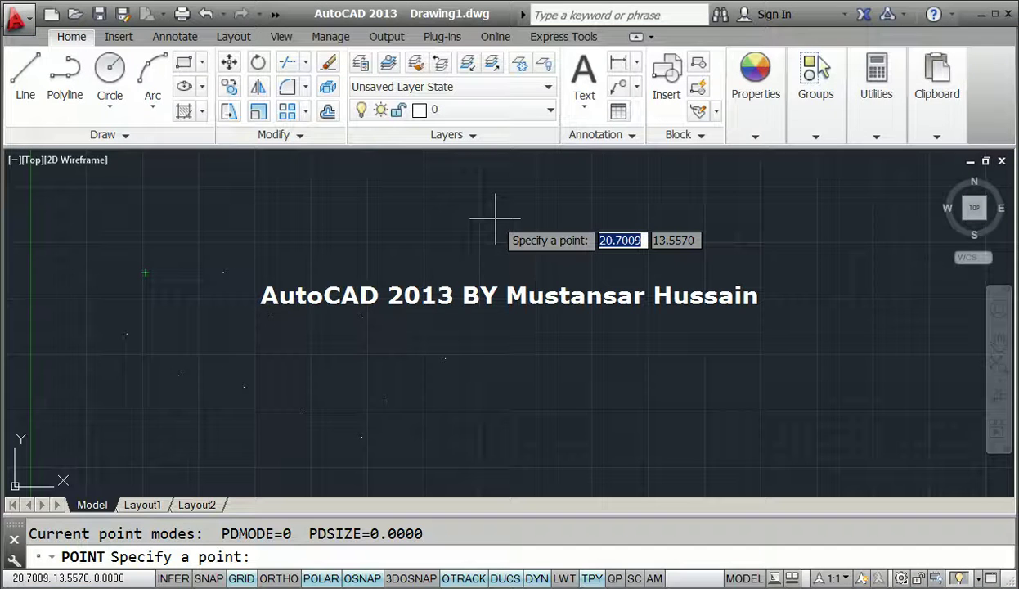
{"action": "left_click", "coordinate": [494, 219]}
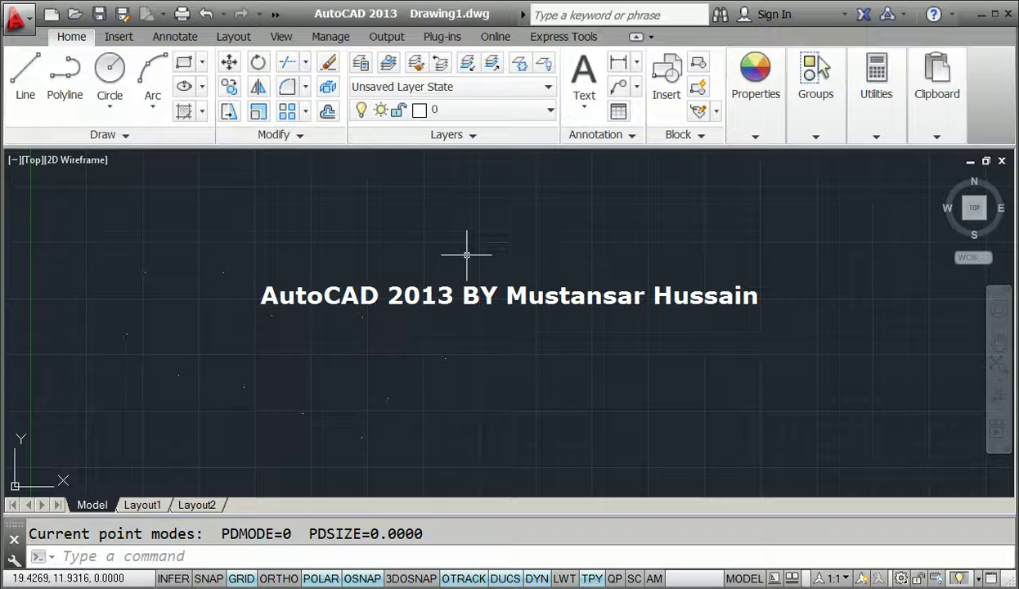
Use the DDPTYPE command to set the point style to the plus cross and apply it to the points.
{"action": "type", "text": "d"}
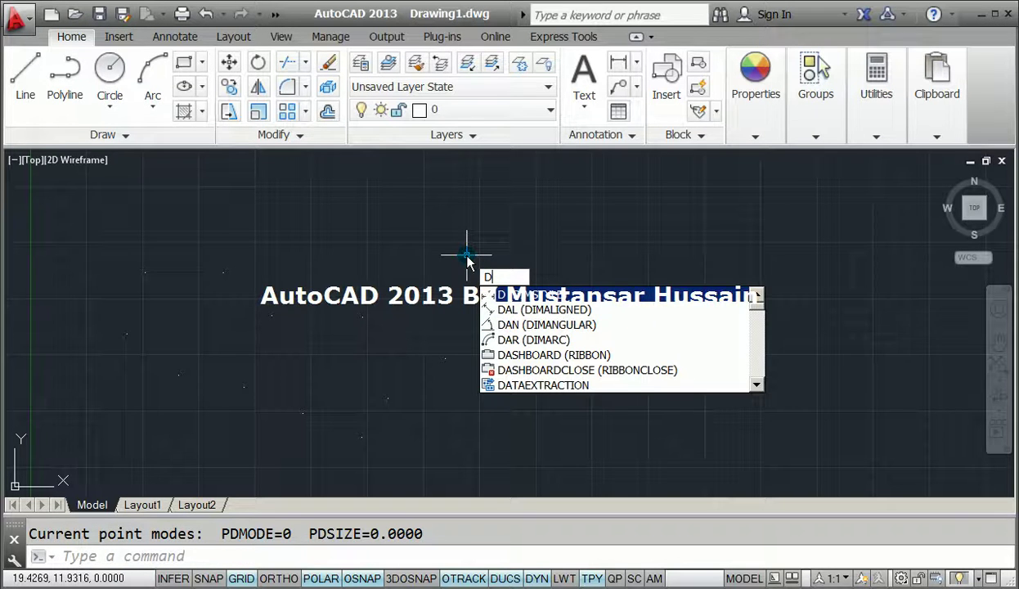
{"action": "type", "text": "dp"}
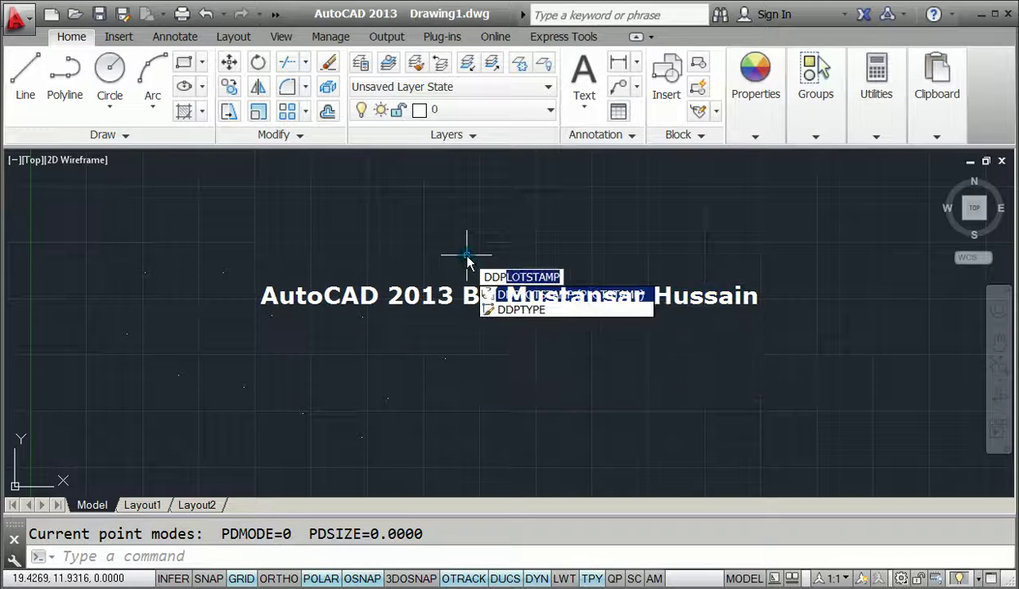
{"action": "type", "text": "typ"}
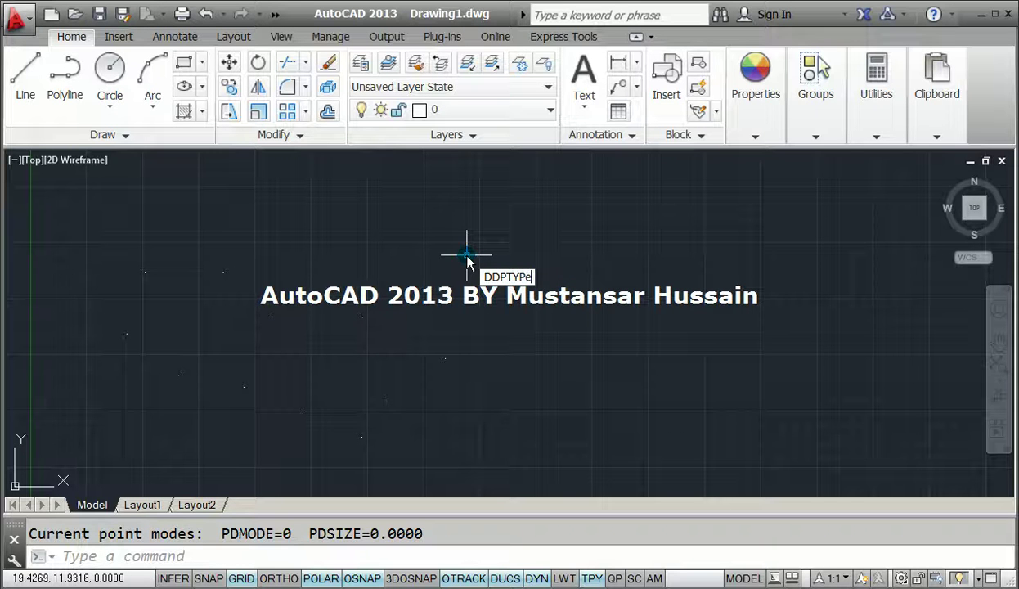
{"action": "key", "text": "Return"}
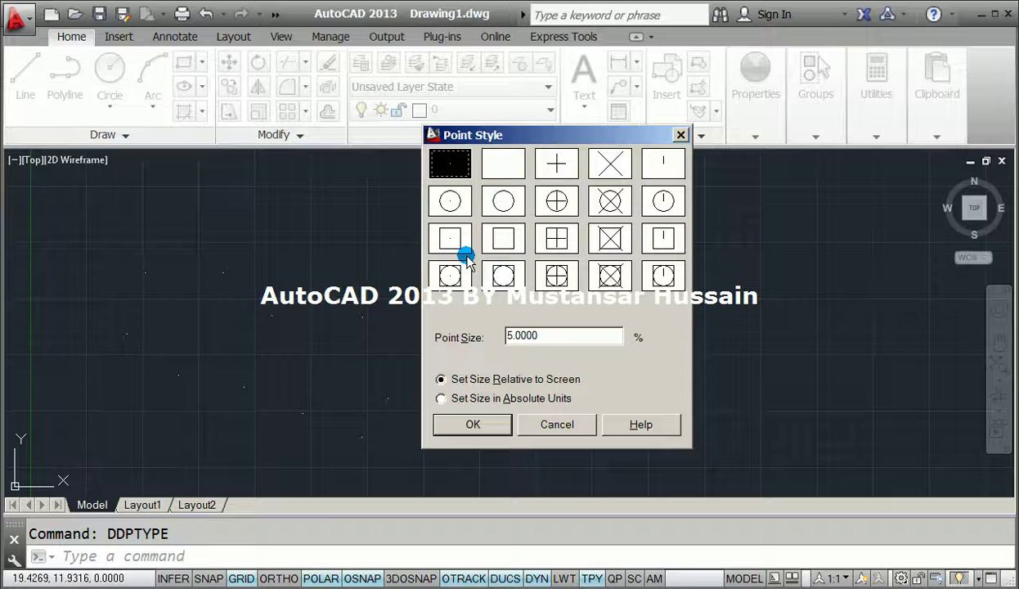
{"action": "left_click_drag", "start_coordinate": [516, 136], "coordinate": [537, 135]}
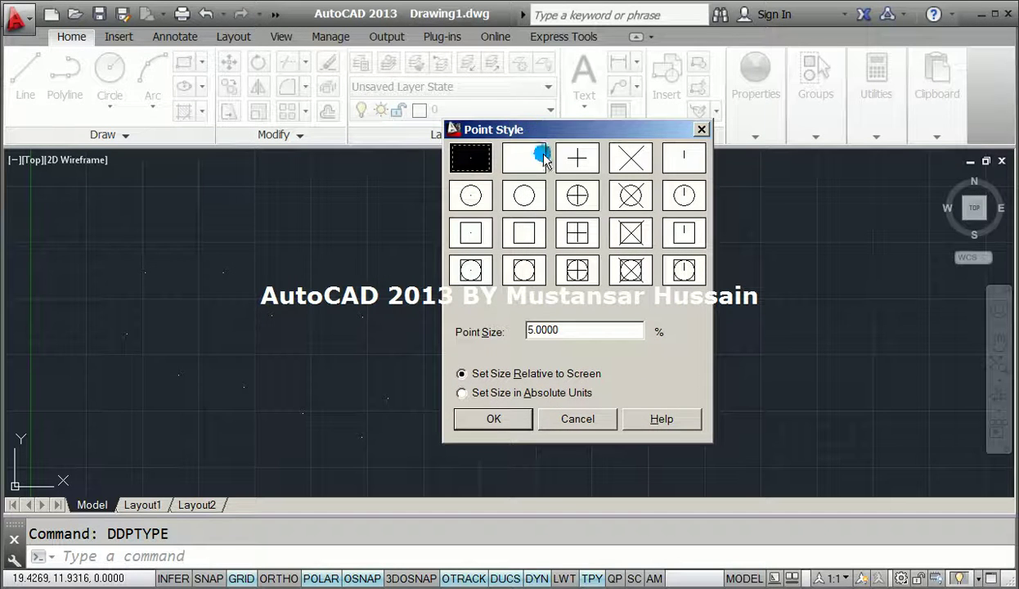
{"action": "left_click", "coordinate": [577, 164]}
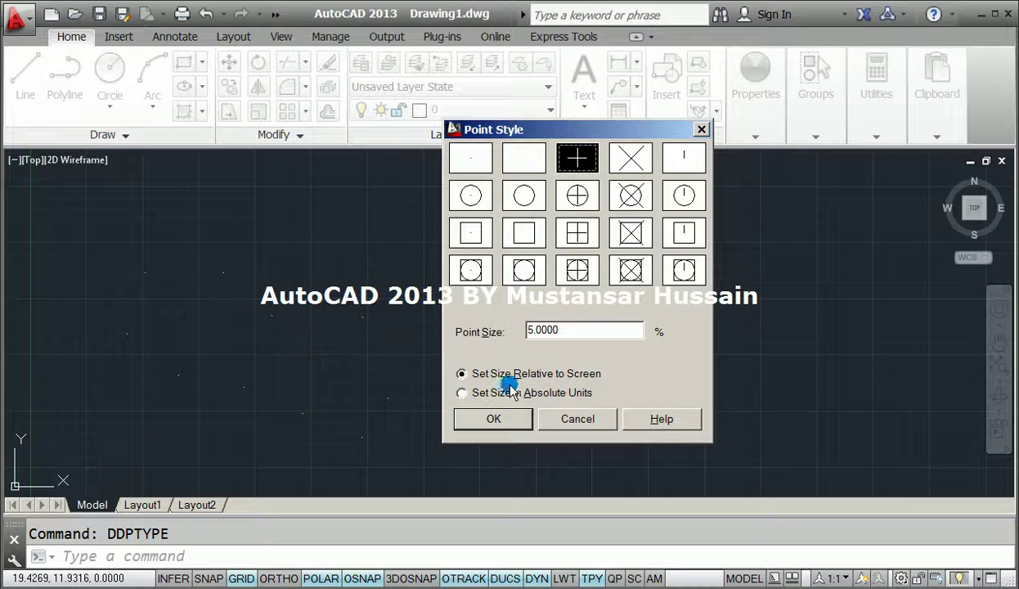
{"action": "left_click", "coordinate": [493, 419]}
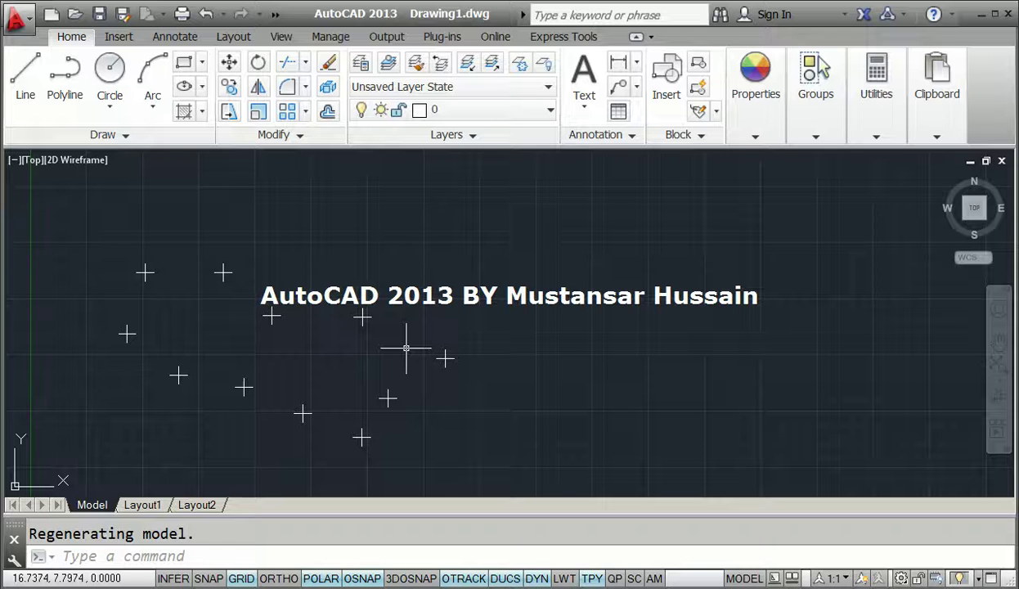
Turn on the classic menu bar by setting the MENUBAR variable to 1.
{"action": "type", "text": "menubar"}
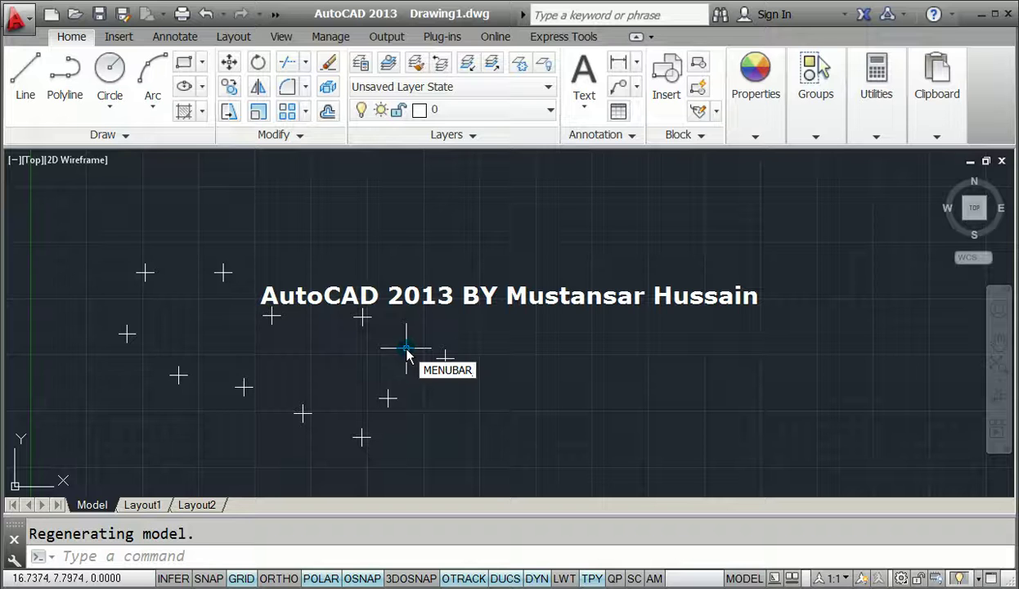
{"action": "key", "text": "Return"}
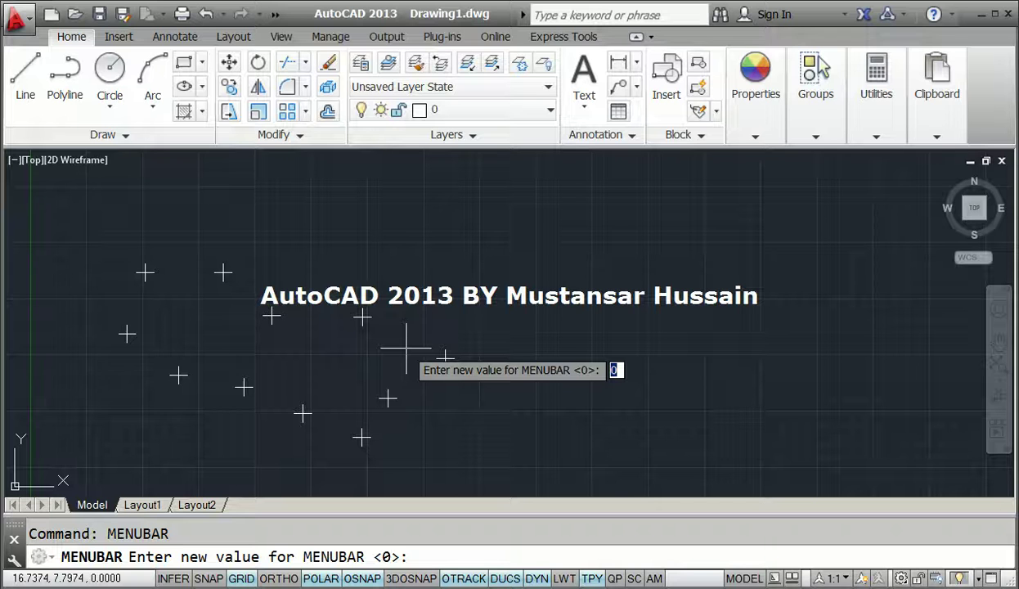
{"action": "type", "text": "1"}
{"action": "key", "text": "Return"}
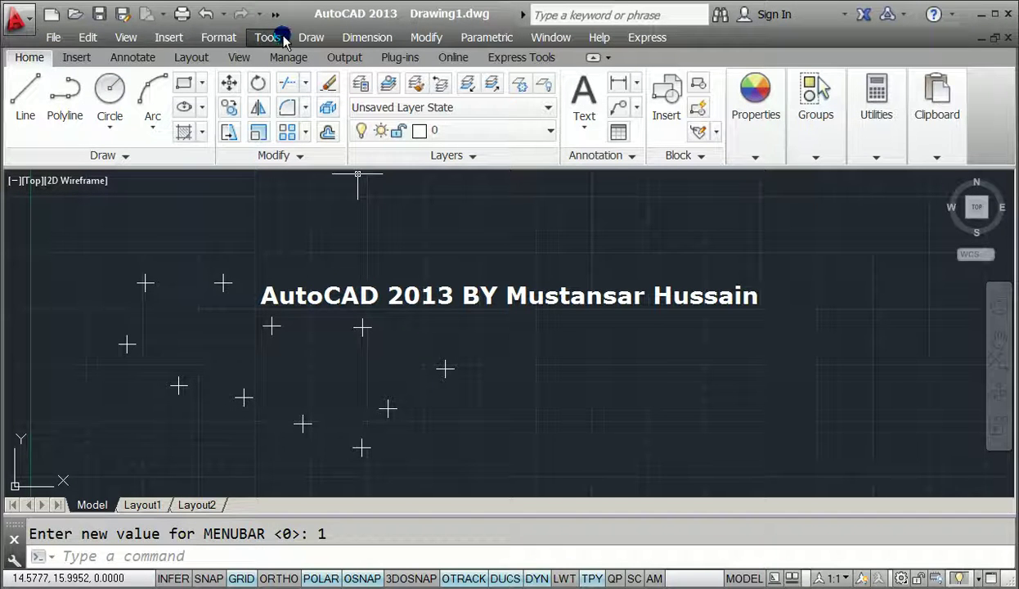
Set the point style to the square with an X through it and apply it to the drawing.
{"action": "left_click", "coordinate": [229, 38]}
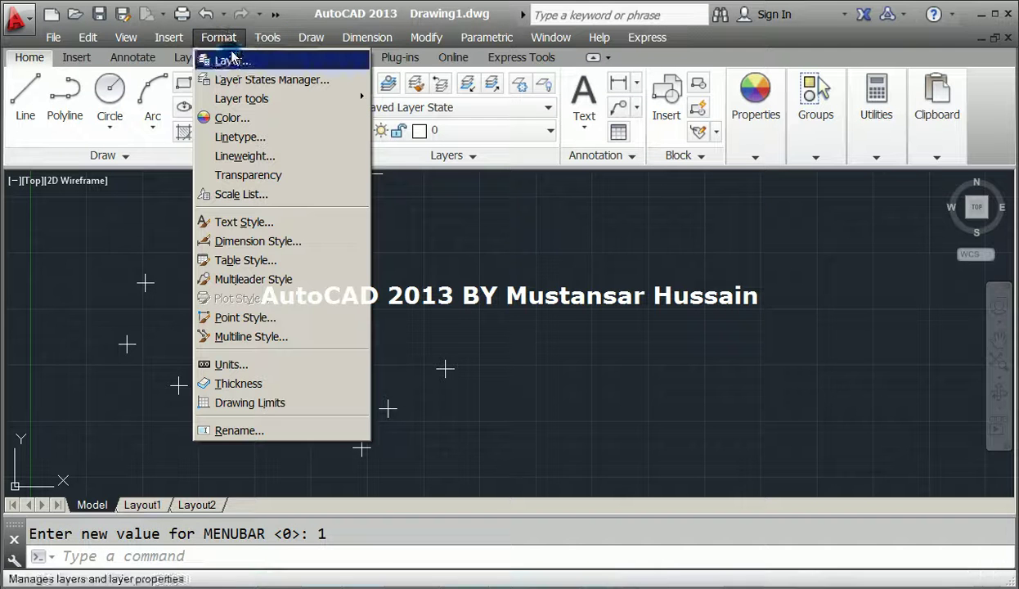
{"action": "left_click", "coordinate": [235, 320]}
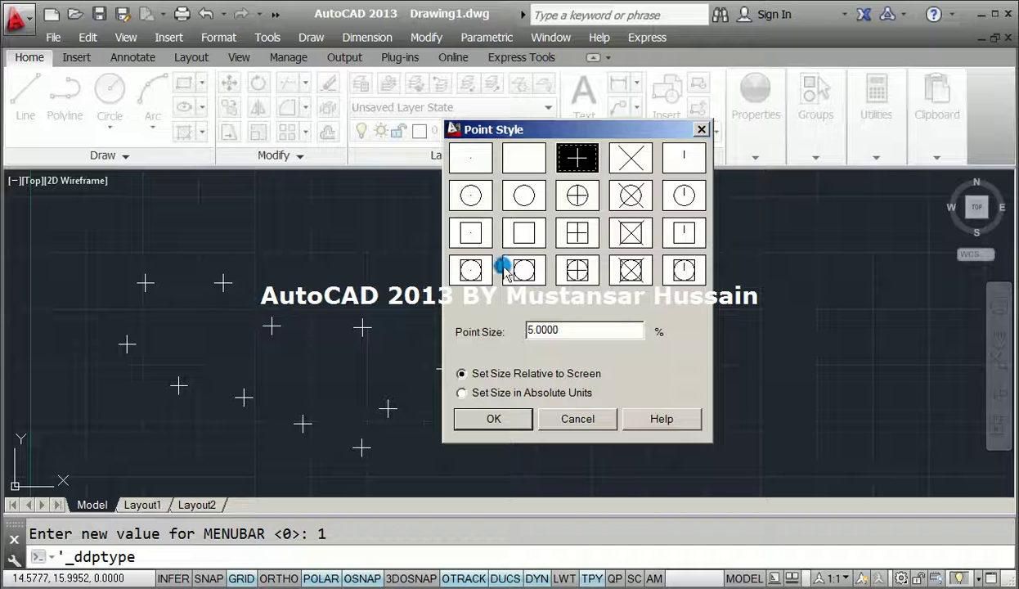
{"action": "left_click", "coordinate": [523, 237]}
{"action": "left_click", "coordinate": [578, 242]}
{"action": "left_click", "coordinate": [619, 233]}
{"action": "left_click", "coordinate": [556, 370]}
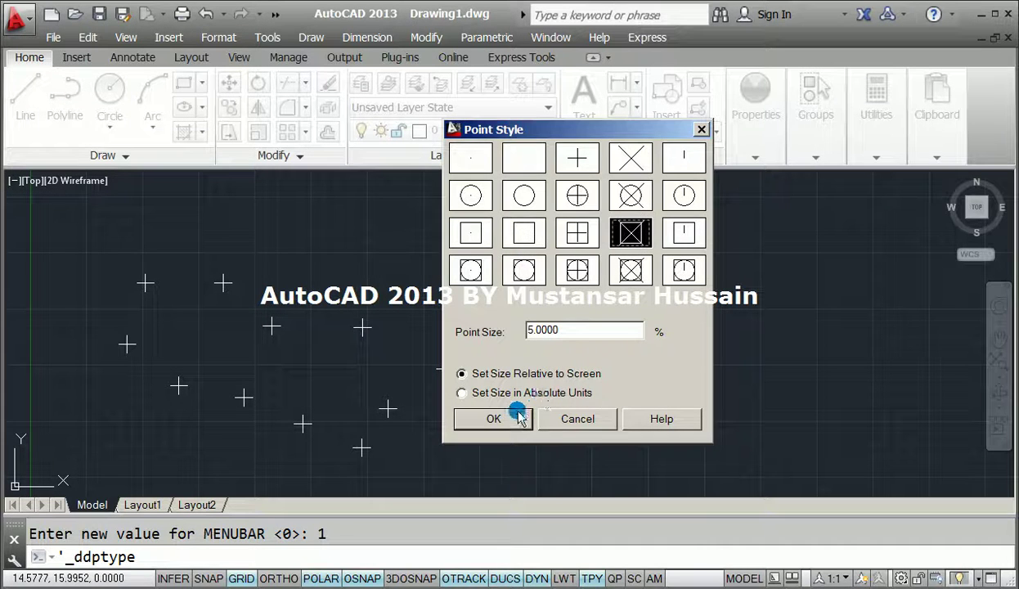
{"action": "left_click", "coordinate": [494, 418]}
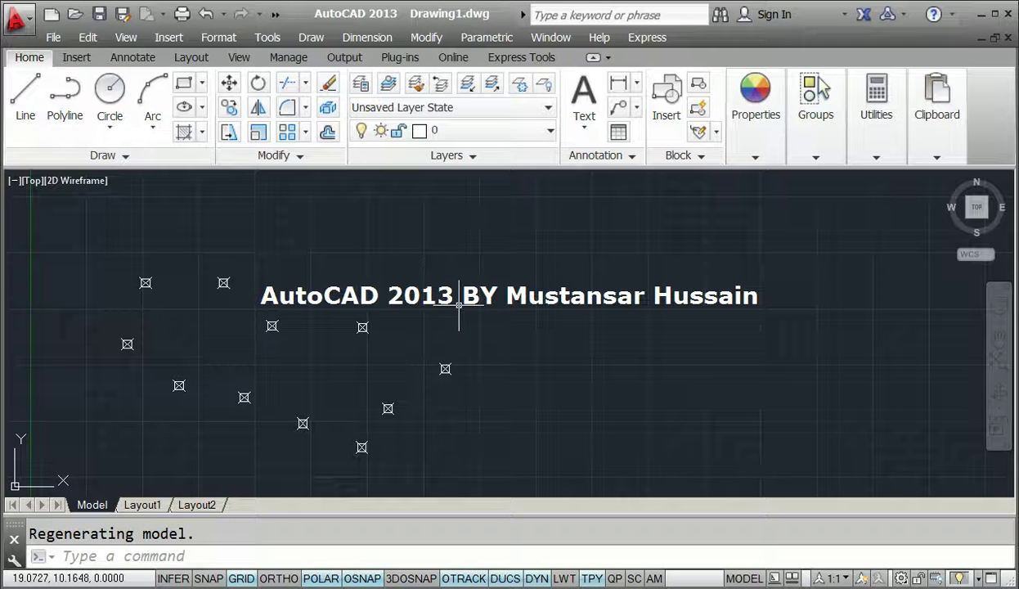
{"action": "middle_click_drag", "start_coordinate": [402, 277], "coordinate": [445, 243]}
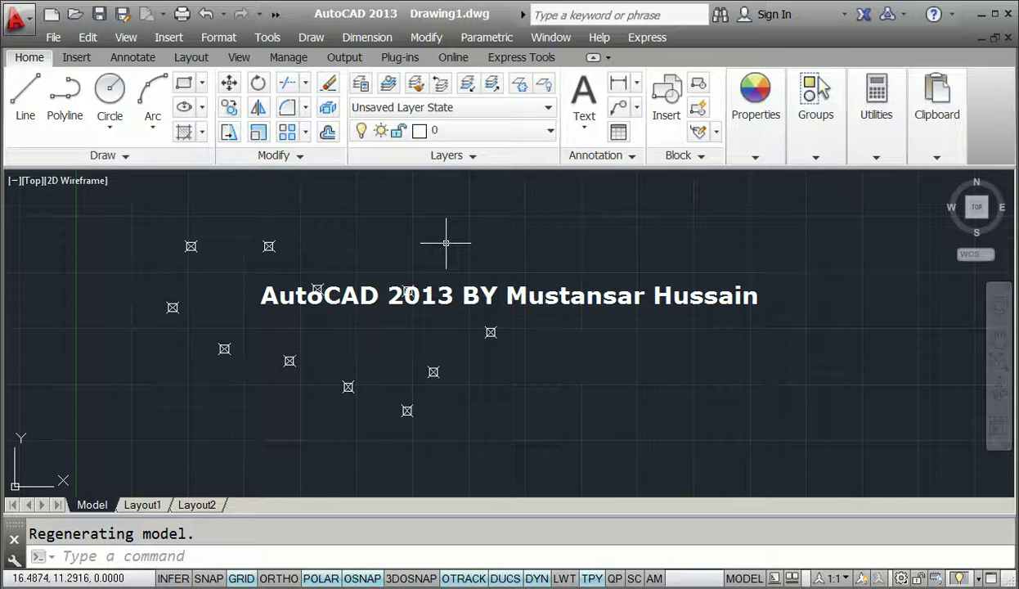
{"action": "left_click", "coordinate": [56, 37]}
{"action": "mouse_move", "coordinate": [270, 45]}
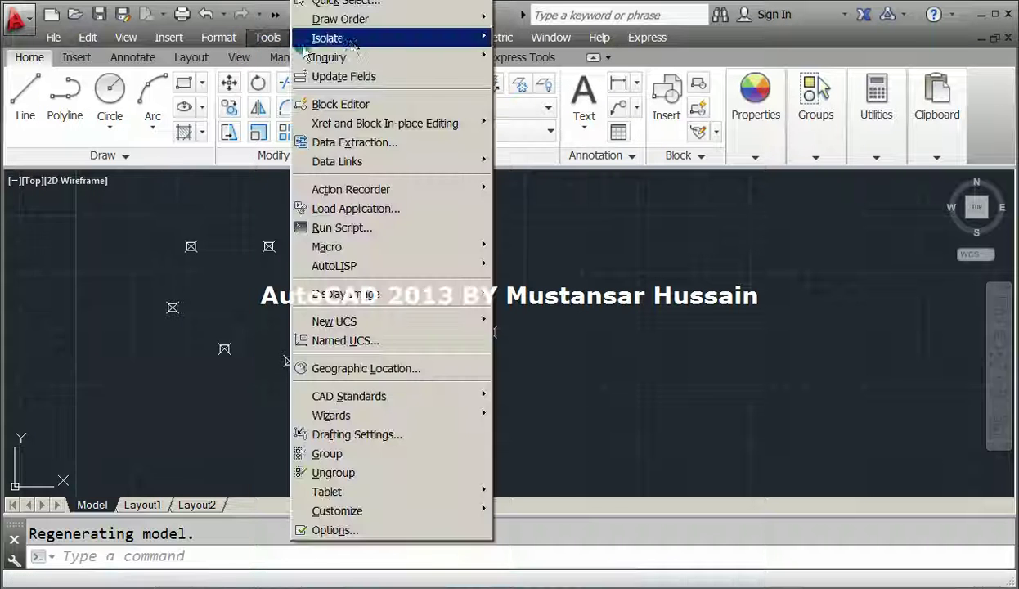
{"action": "left_click", "coordinate": [555, 309]}
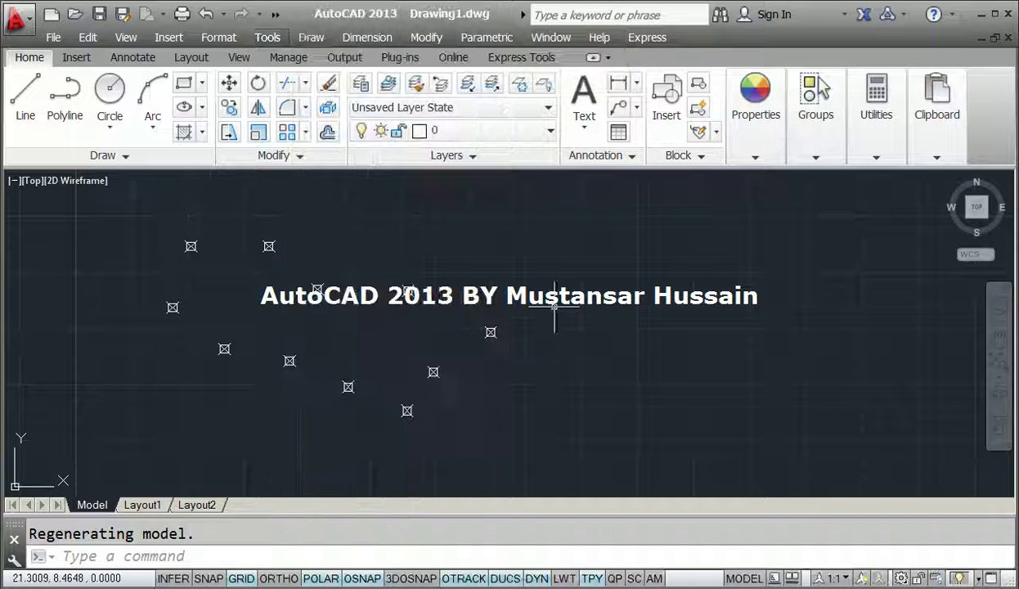
Turn off the classic menu bar by setting the MENUBAR variable to 0.
{"action": "left_click", "coordinate": [455, 258]}
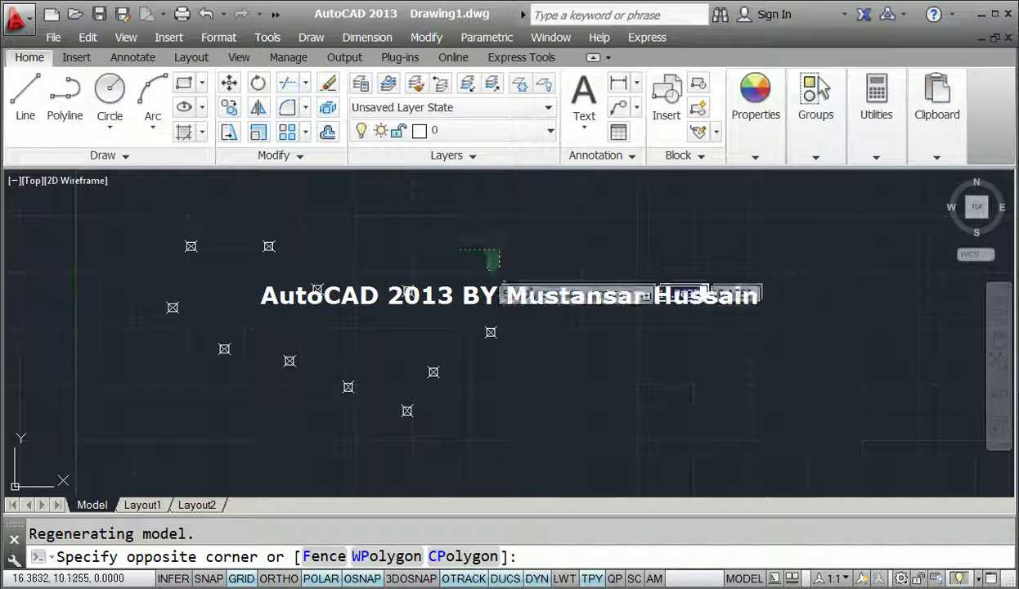
{"action": "left_click", "coordinate": [527, 262]}
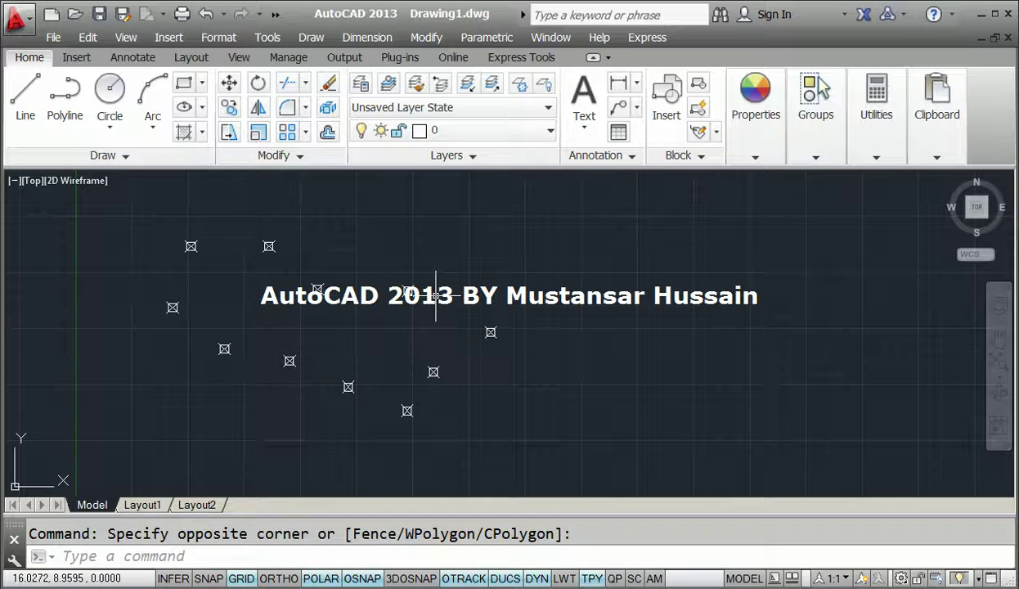
{"action": "type", "text": "menubar"}
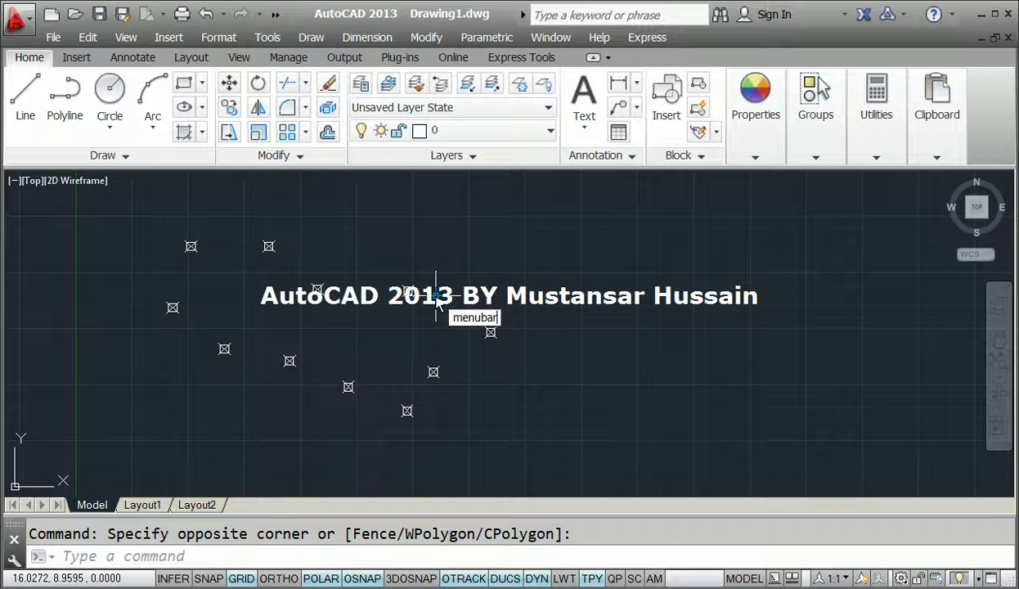
{"action": "key", "text": "Return"}
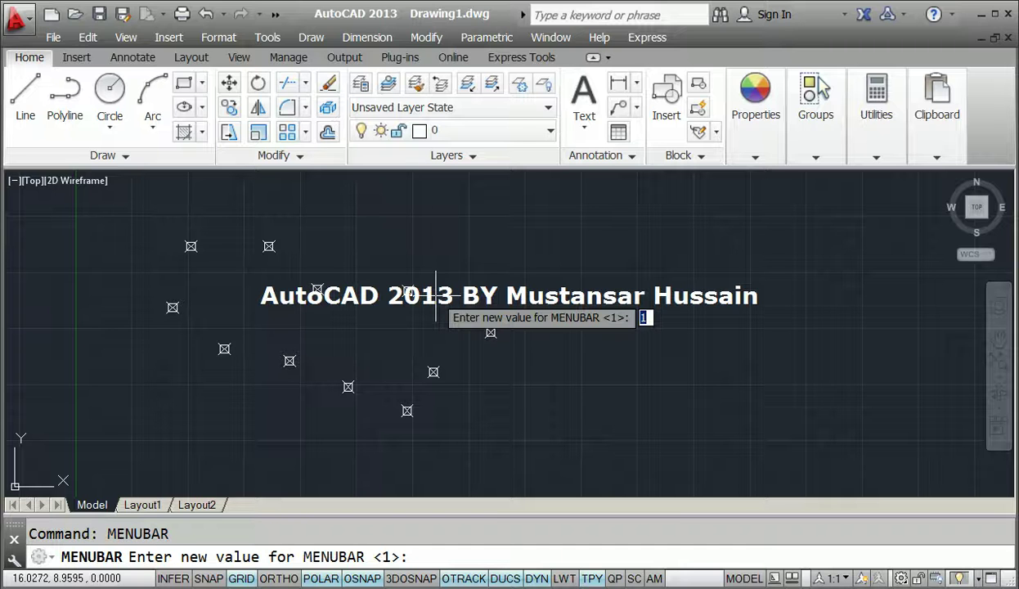
{"action": "type", "text": "0"}
{"action": "key", "text": "Return"}
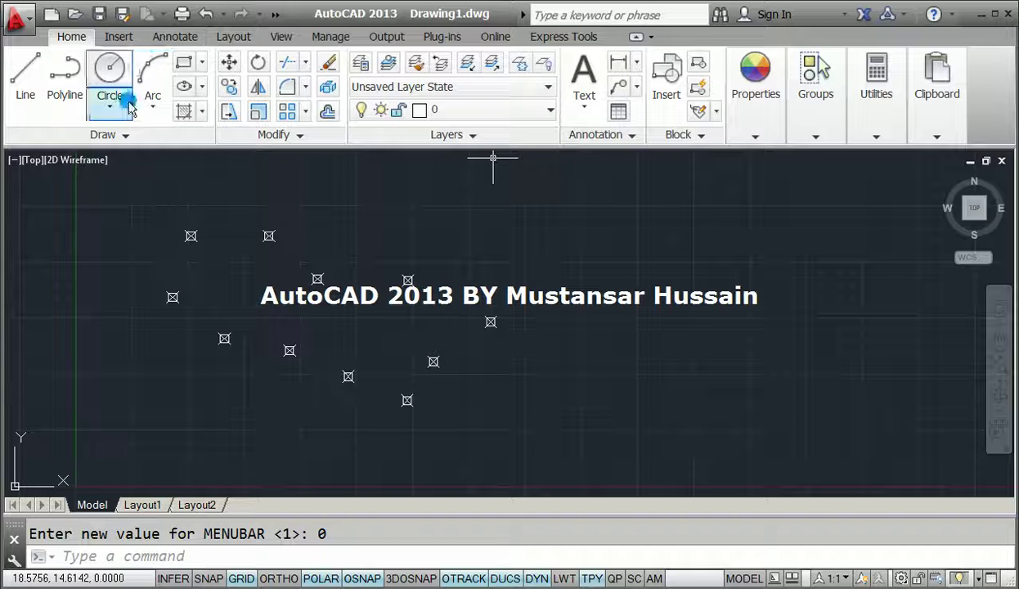
Use the DDPTYPE command to set the point size to 10% relative to the screen and apply it to the points.
{"action": "scroll", "coordinate": [392, 327], "scroll_direction": "up", "scroll_amount": 2}
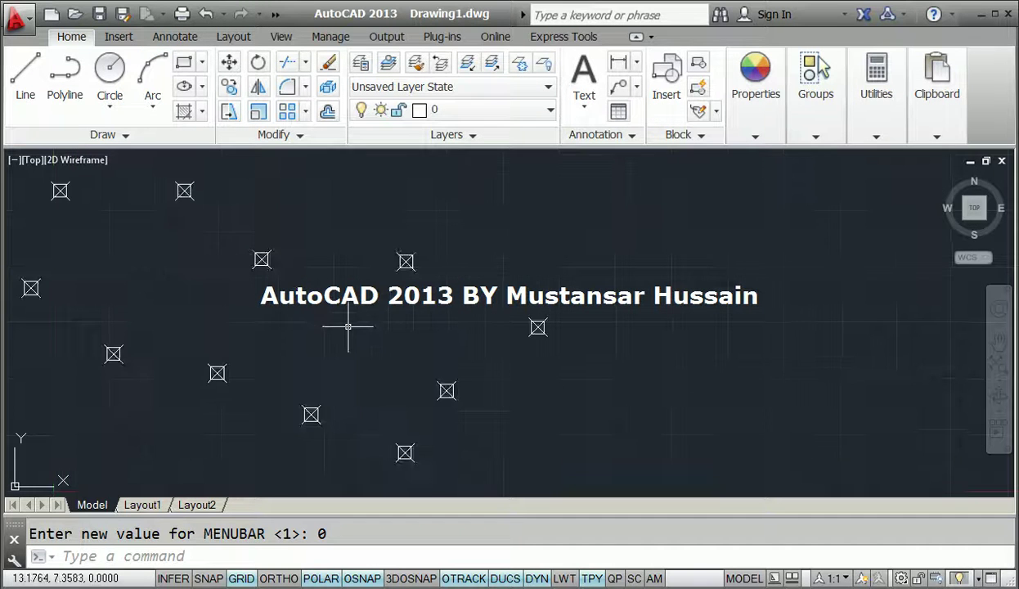
{"action": "scroll", "coordinate": [347, 327], "scroll_direction": "down", "scroll_amount": 2}
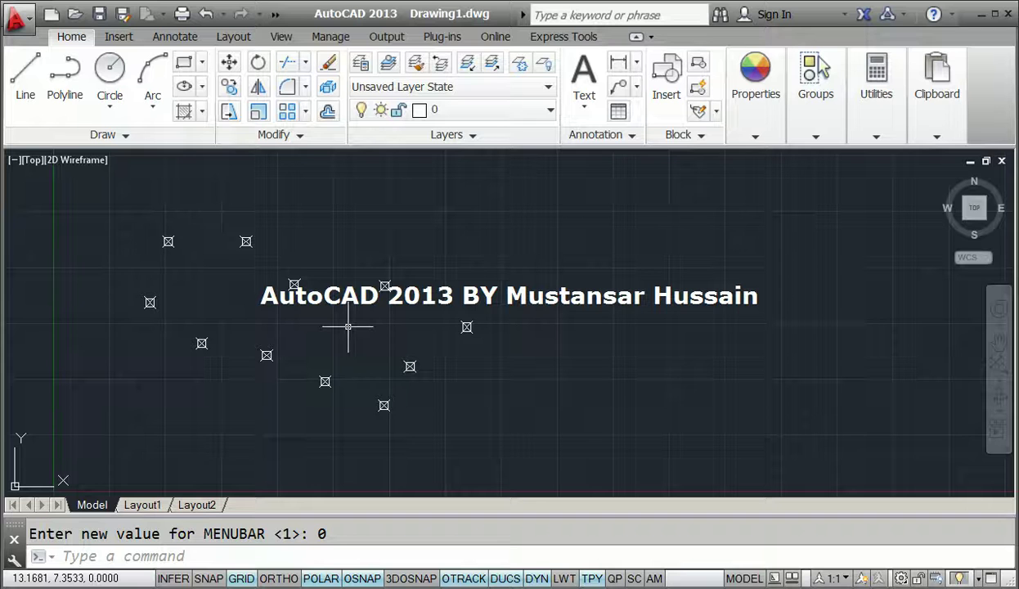
{"action": "type", "text": "DDPTyp"}
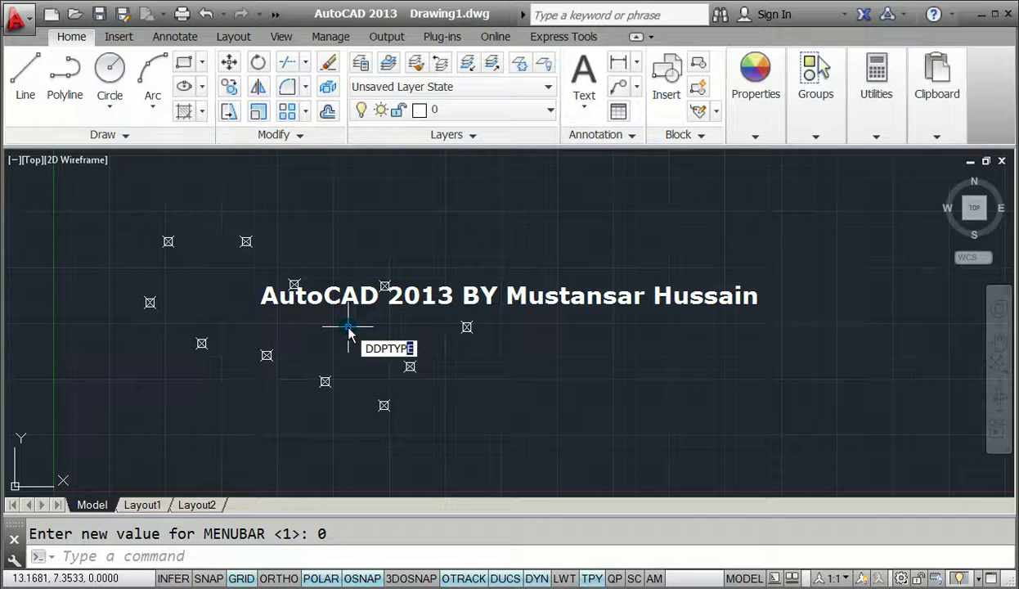
{"action": "type", "text": "e"}
{"action": "key", "text": "Return"}
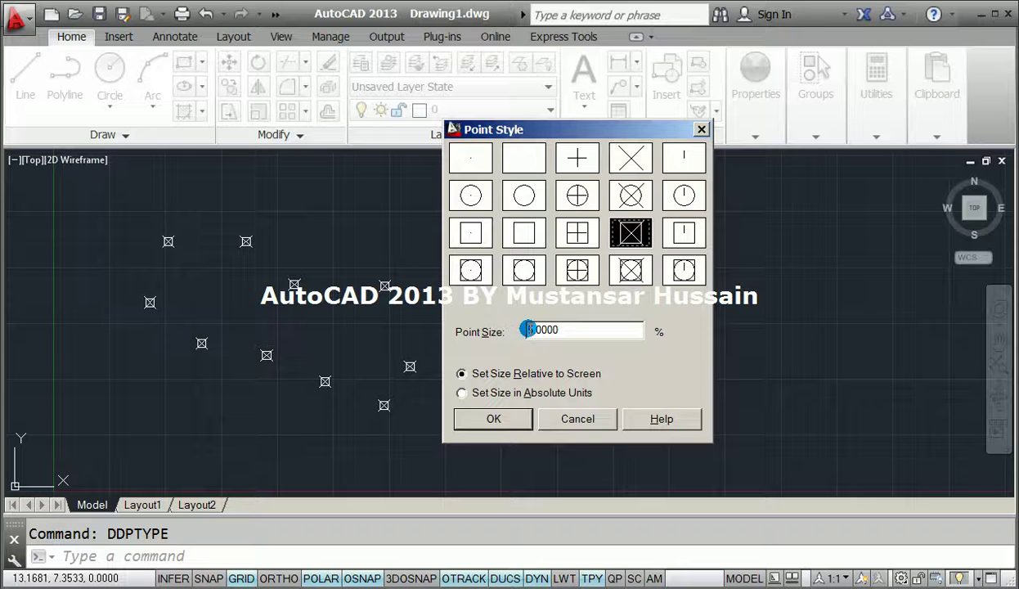
{"action": "left_click_drag", "start_coordinate": [535, 331], "coordinate": [522, 332]}
{"action": "type", "text": "10"}
{"action": "left_click", "coordinate": [503, 417]}
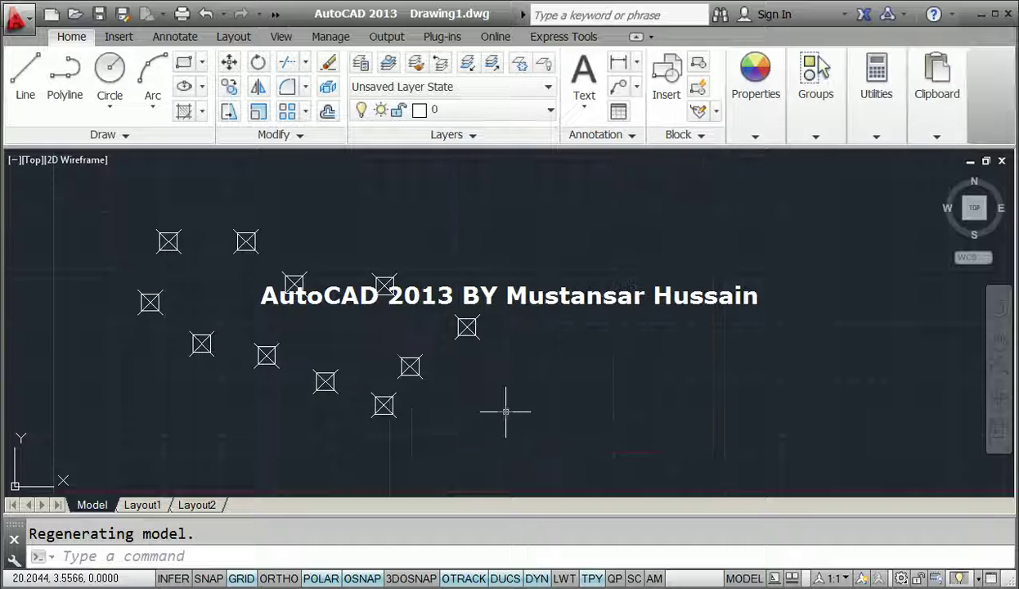
{"action": "mouse_move", "coordinate": [382, 285]}
{"action": "scroll", "coordinate": [382, 285], "scroll_direction": "down", "scroll_amount": 2}
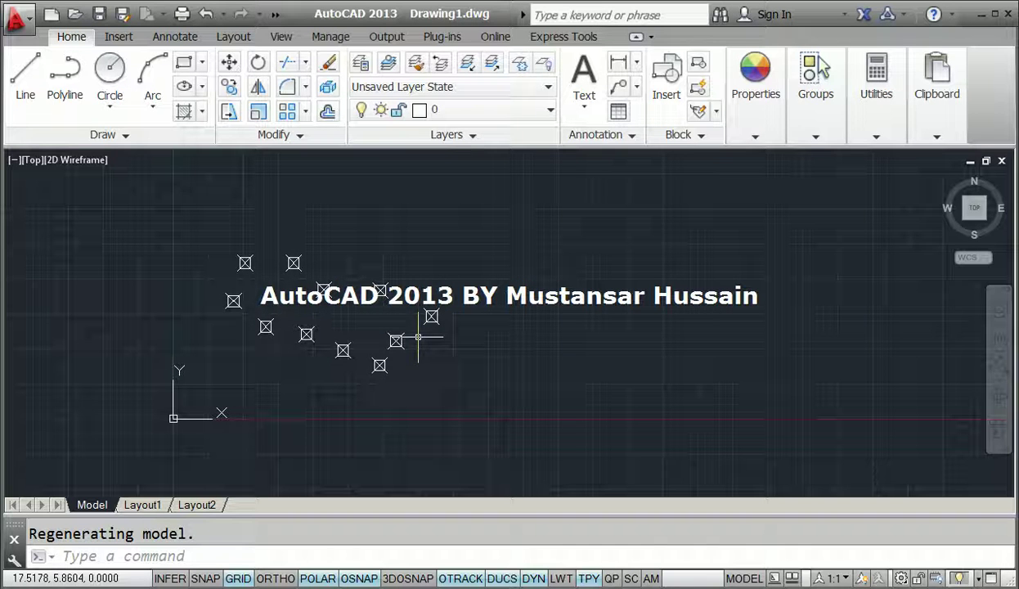
Reduce the point size to 1% relative to the screen in the Point Style settings and check the points at different zoom levels.
{"action": "left_click", "coordinate": [876, 137]}
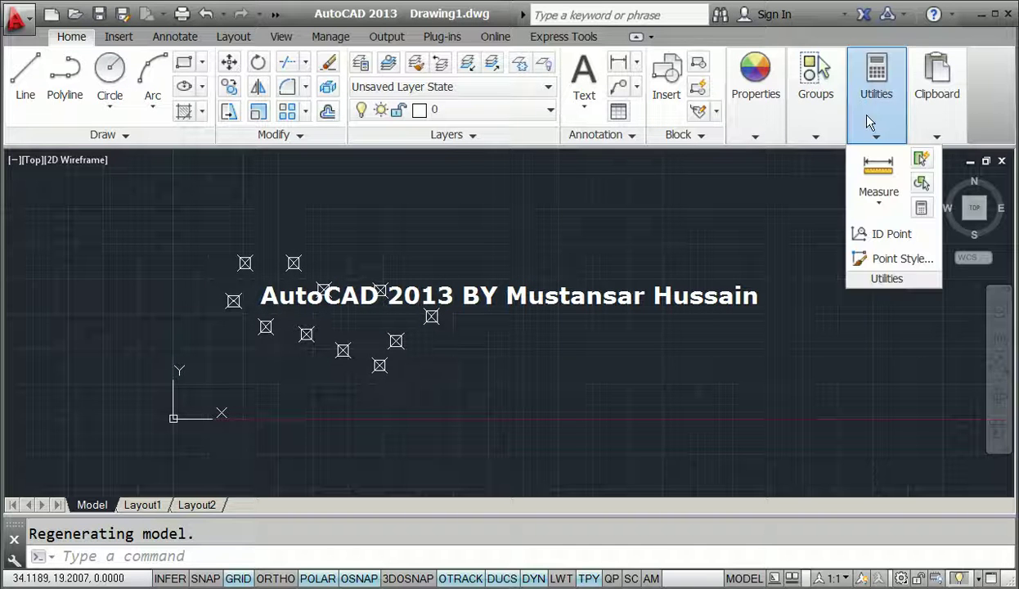
{"action": "left_click", "coordinate": [883, 260]}
{"action": "left_click_drag", "start_coordinate": [598, 323], "coordinate": [527, 339]}
{"action": "type", "text": "1"}
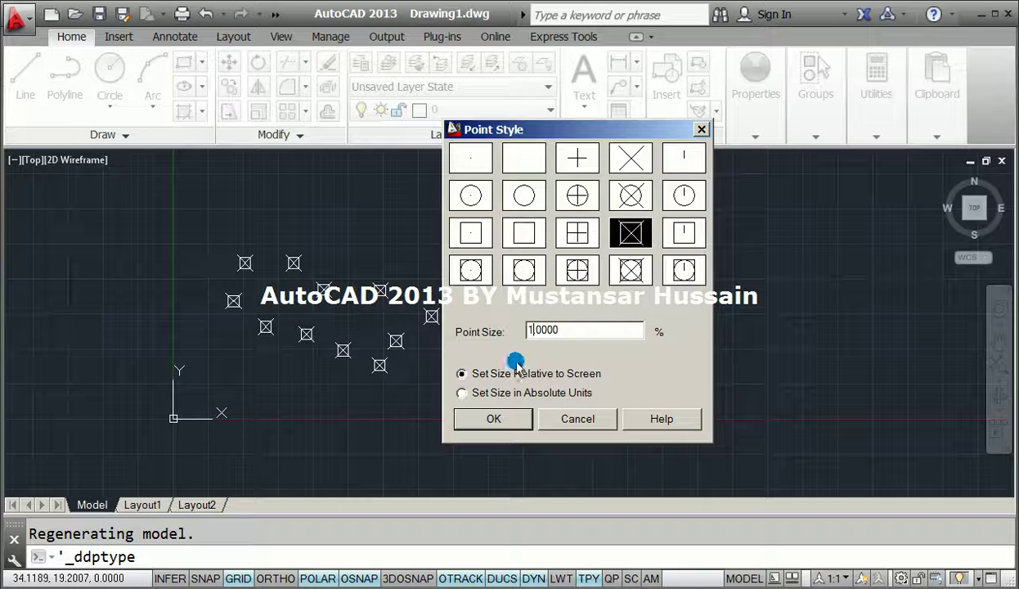
{"action": "left_click", "coordinate": [492, 418]}
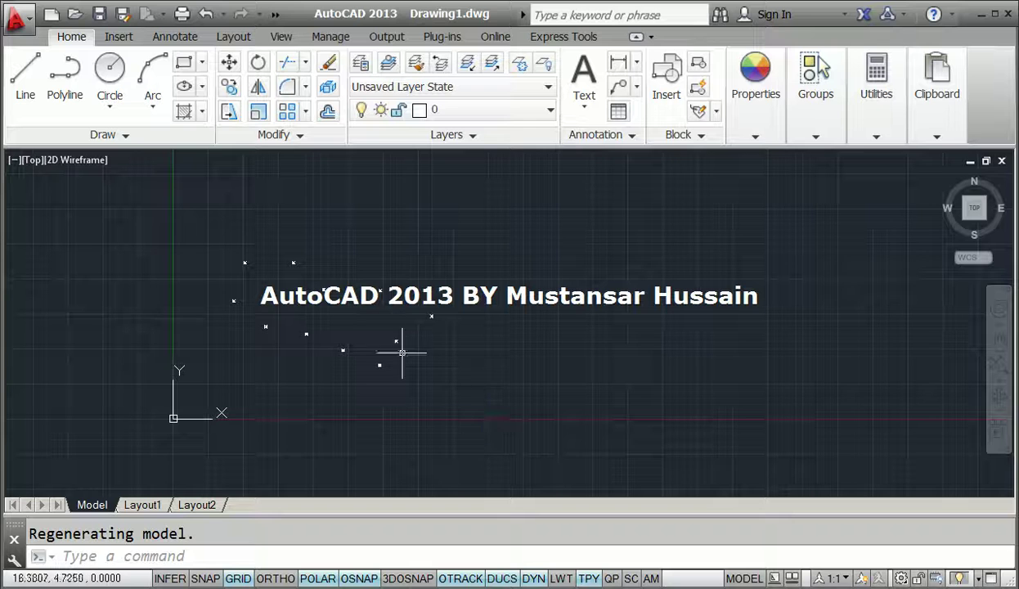
{"action": "scroll", "coordinate": [350, 286], "scroll_direction": "up", "scroll_amount": 6}
{"action": "scroll", "coordinate": [352, 299], "scroll_direction": "down", "scroll_amount": 4}
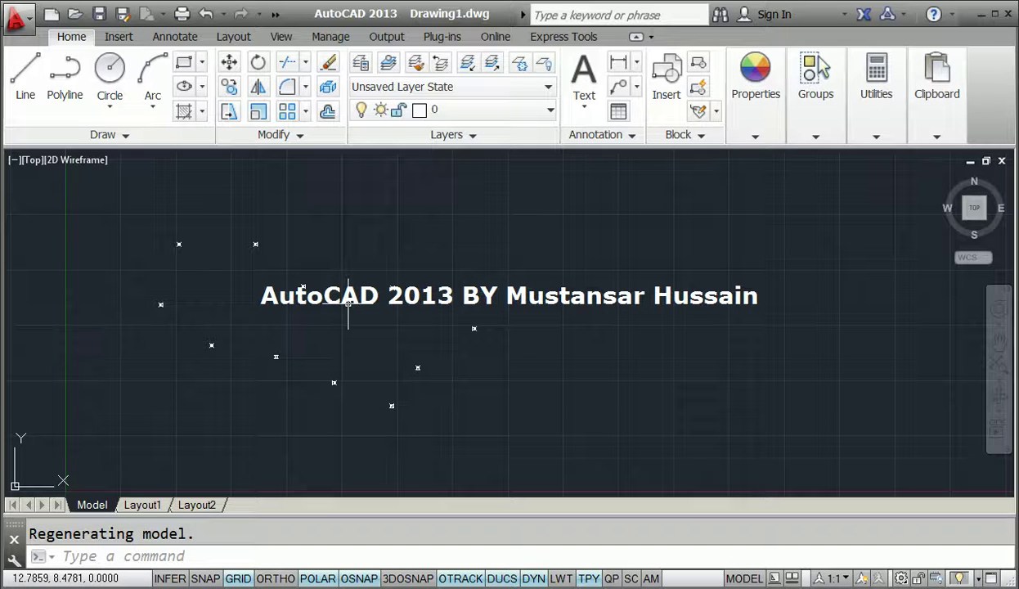